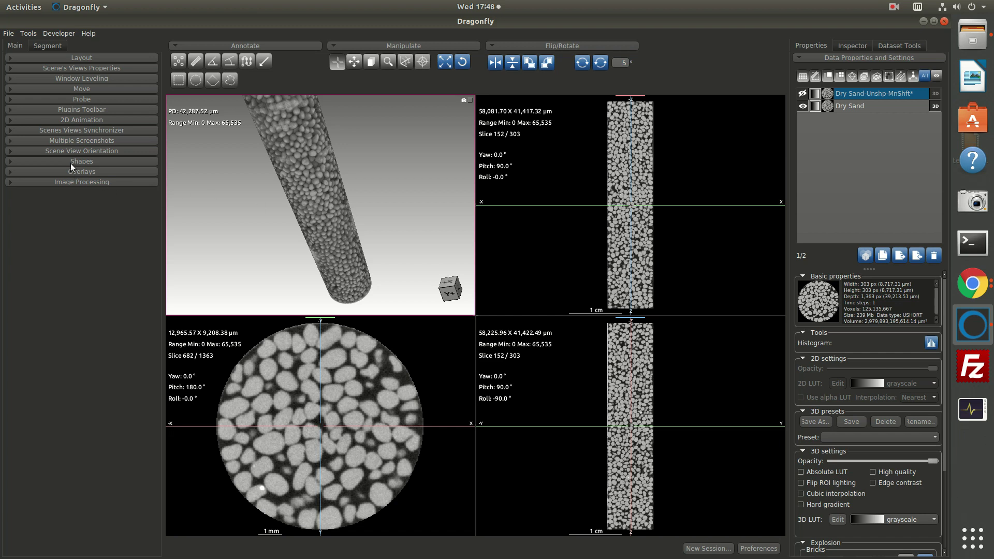
Try a manual threshold range on the sand dataset with a lower limit of about 28,850, and reset it.
left_click(46, 46)
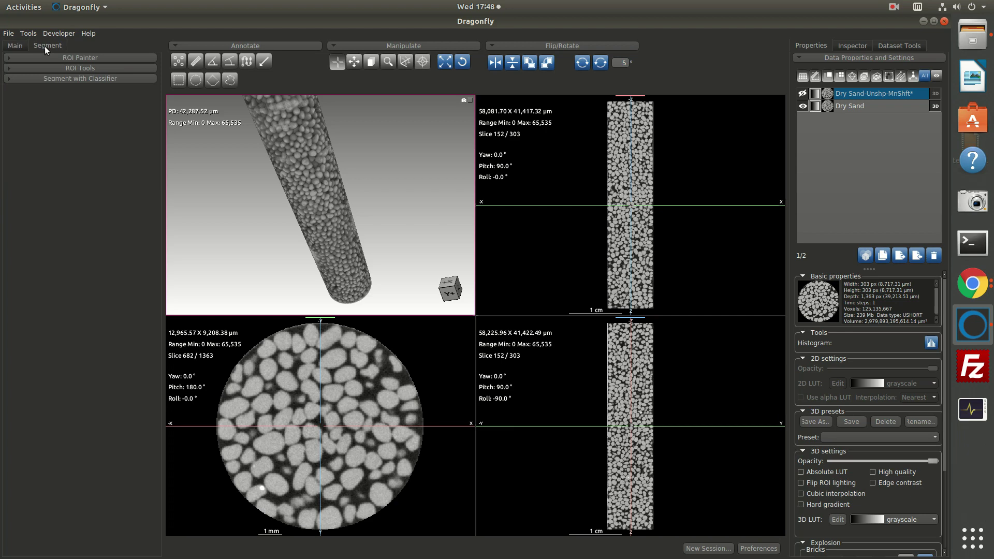
left_click(61, 68)
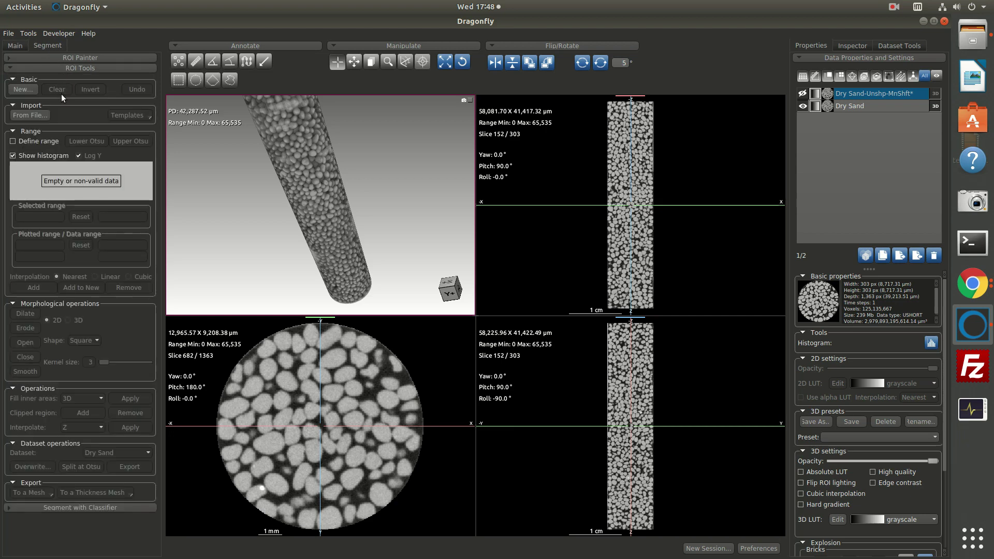
left_click(19, 141)
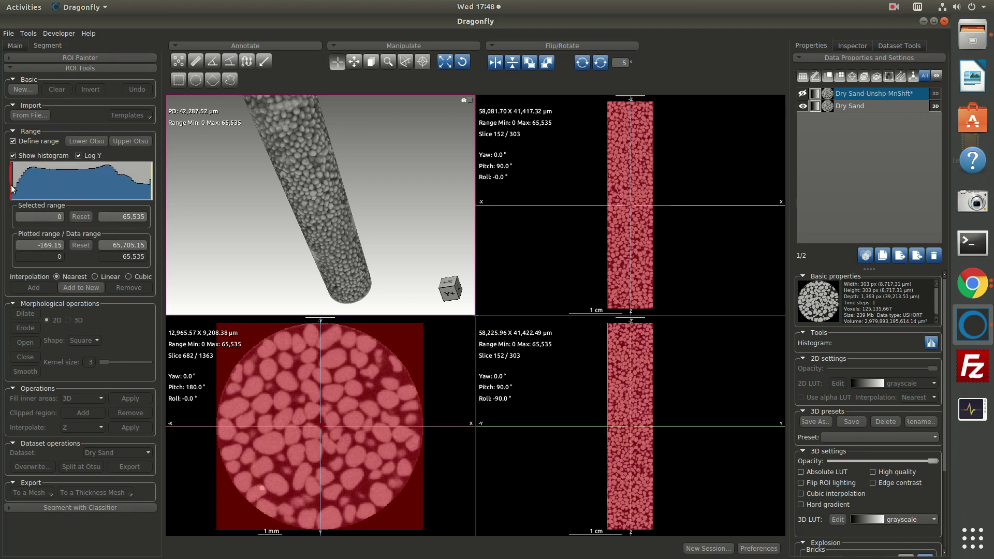
mouse_move(12, 186)
left_mouse_down()
mouse_move(84, 188)
mouse_move(73, 193)
left_mouse_up()
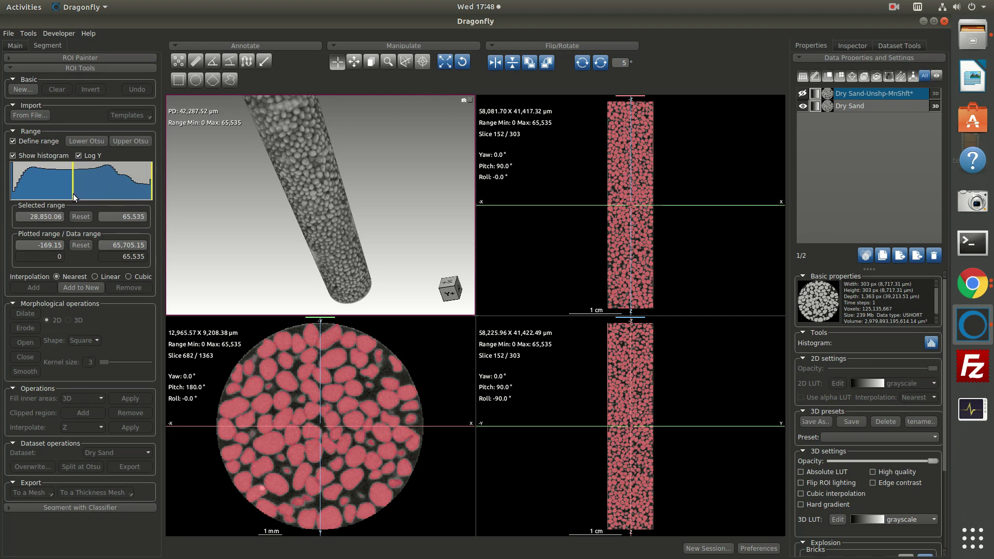
left_click(80, 216)
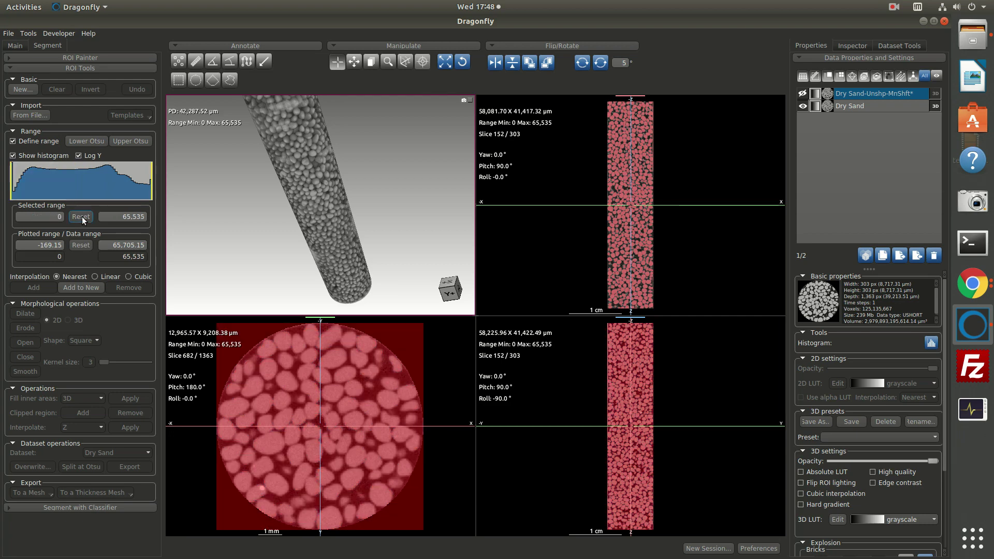
Try the Upper Otsu threshold on the sand dataset, and reset and disable the range definition.
left_click(131, 144)
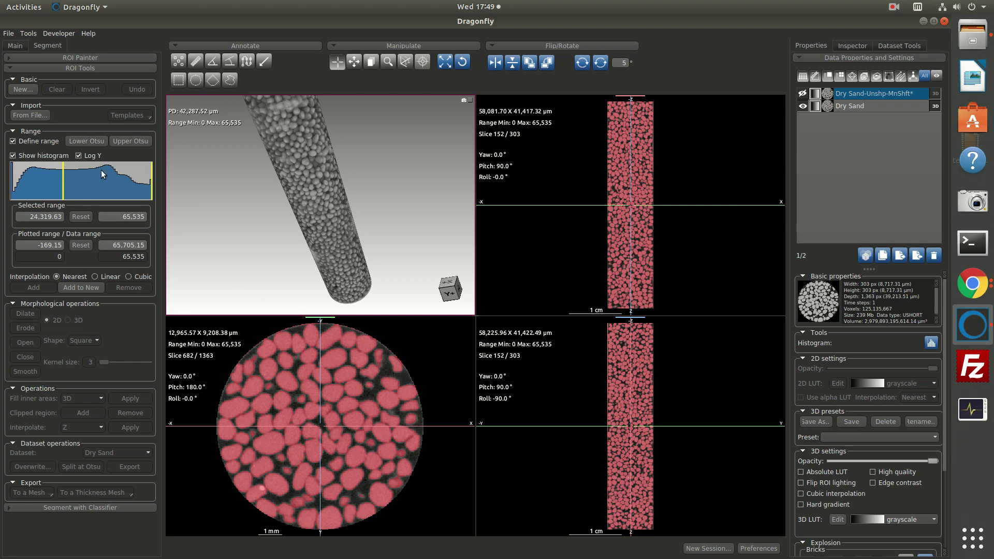
left_click(80, 216)
left_click(13, 142)
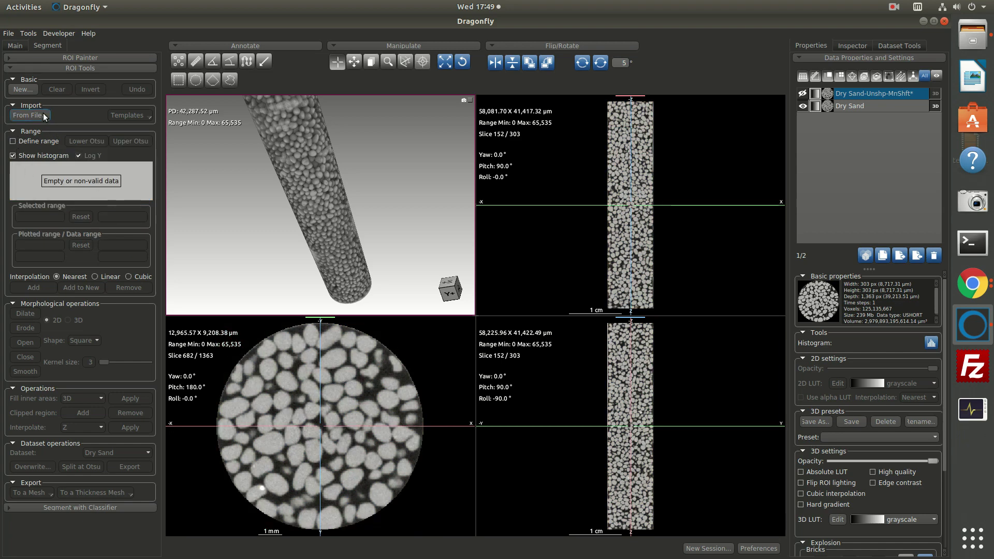
Create a region of interest named "subvolume" with colour #55ffff and the Dry Sand-Unshp-MnShft geometry.
left_click(24, 88)
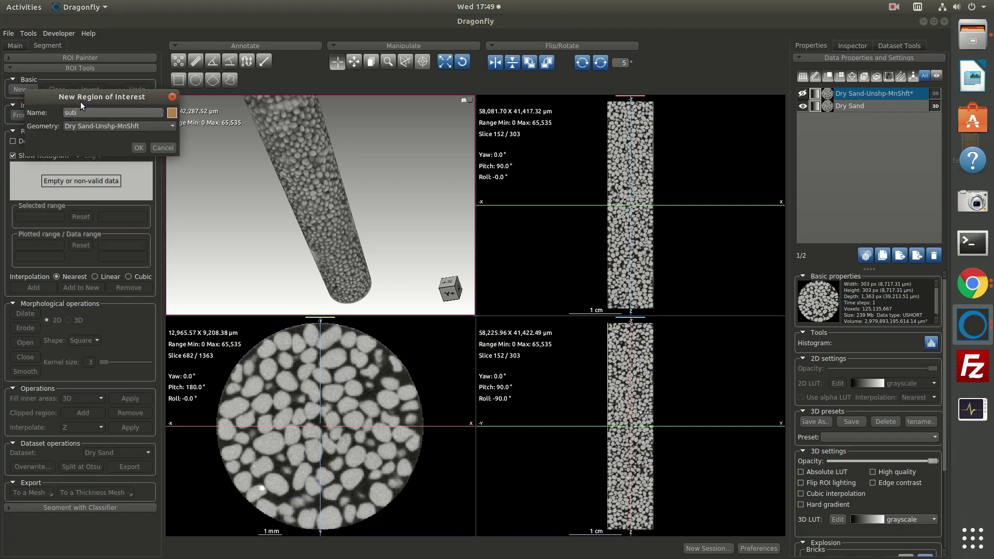
key("BackSpace")
key("BackSpace")
left_click(171, 114)
left_click(100, 116)
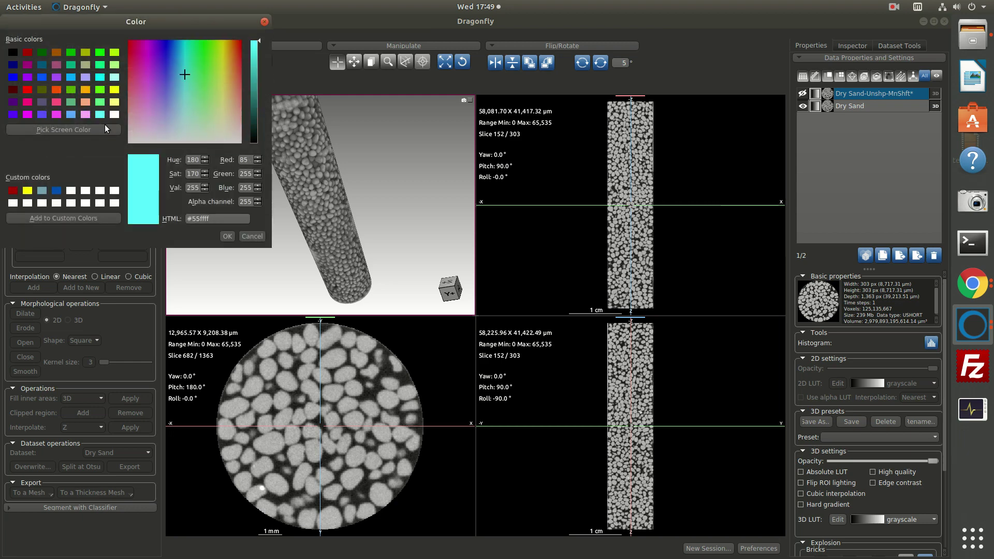
left_click(226, 236)
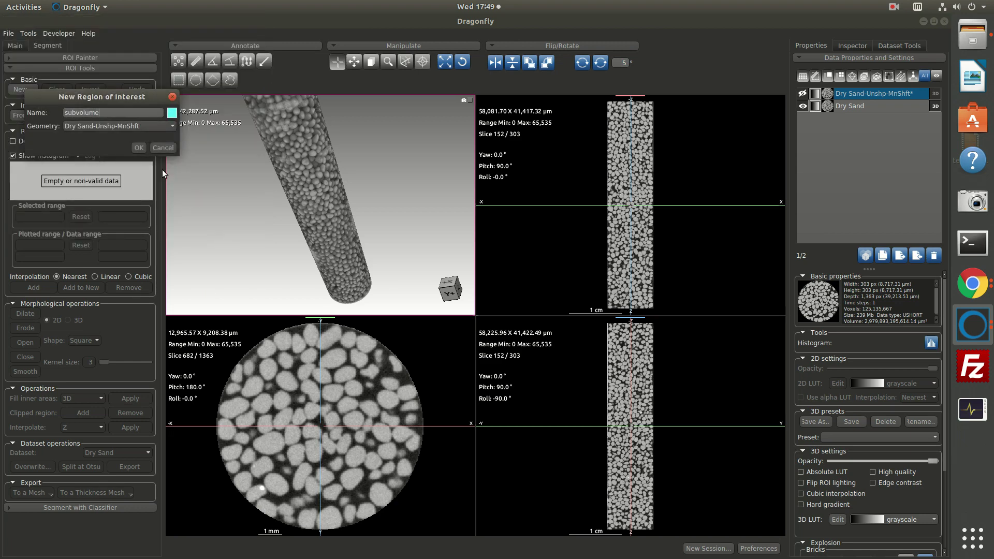
left_click(139, 149)
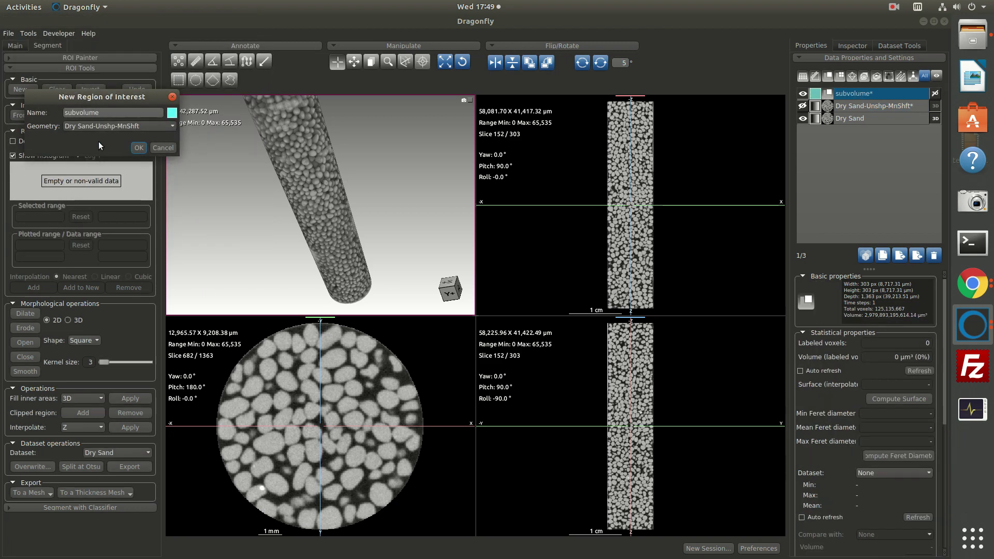
Paint a block of grains in the circular cross-section into the subvolume region with an enlarged rectangular brush in 3D mode.
left_click(88, 57)
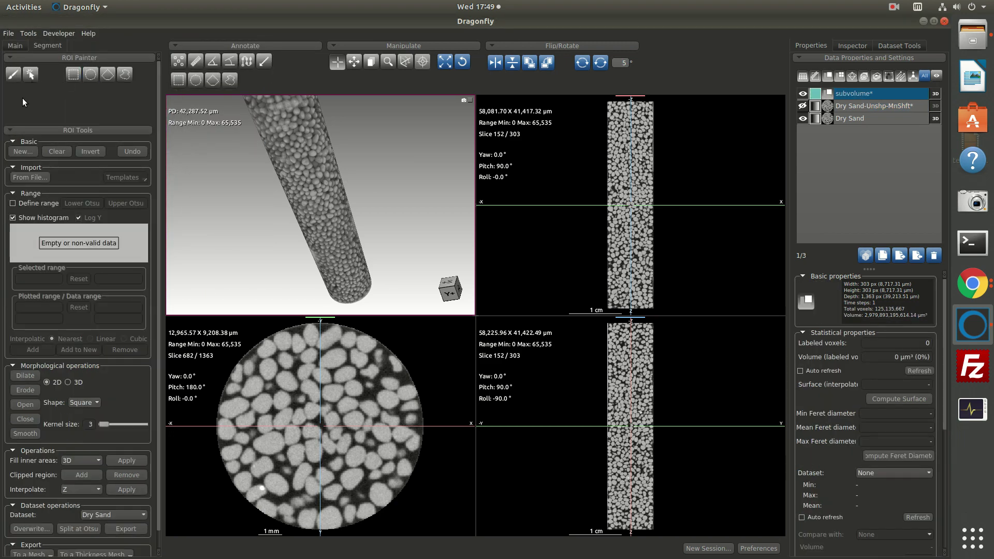
left_click(272, 370)
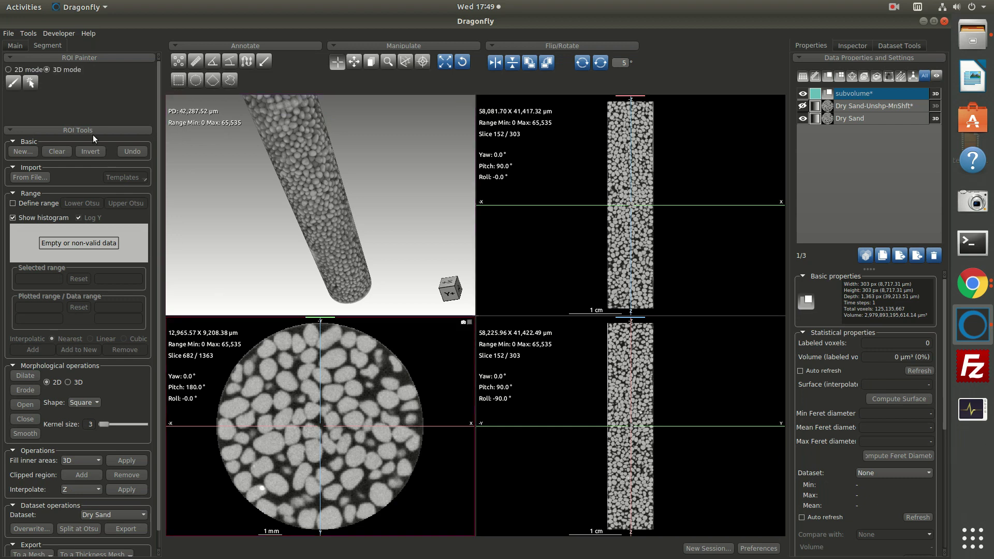
left_click(13, 83)
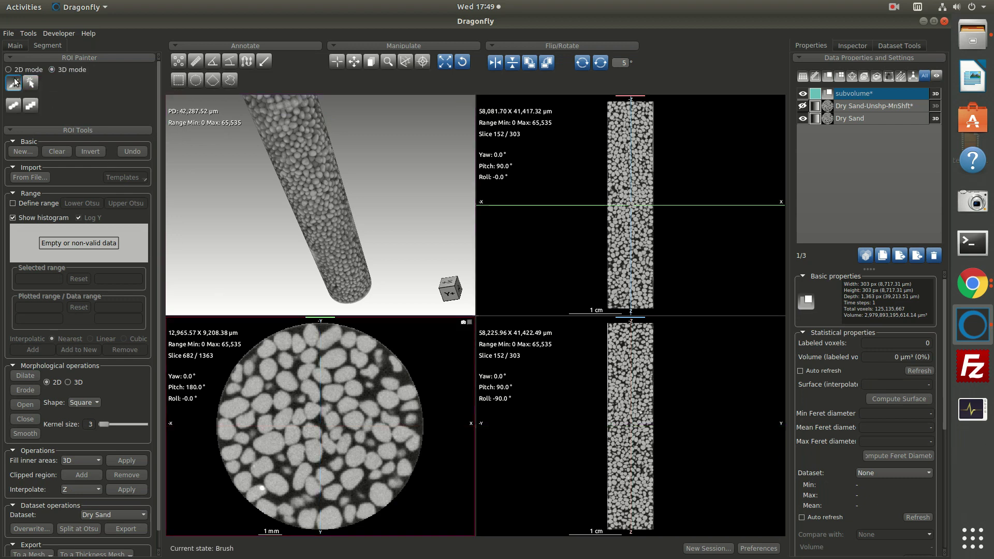
left_click(31, 105)
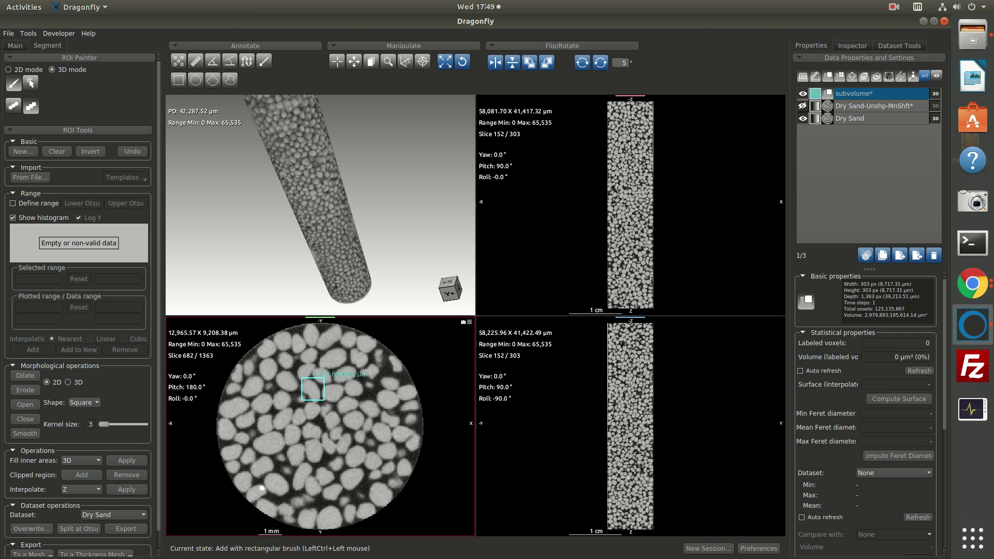
scroll(288, 379, "up", 5, "ctrl")
mouse_move(288, 379)
left_mouse_down("ctrl")
mouse_move(362, 388)
mouse_move(337, 407)
mouse_move(286, 407)
mouse_move(261, 424)
mouse_move(283, 446)
mouse_move(370, 429)
mouse_move(285, 430)
mouse_move(284, 411)
mouse_move(376, 370)
mouse_move(379, 443)
mouse_move(385, 422)
left_mouse_up("ctrl")
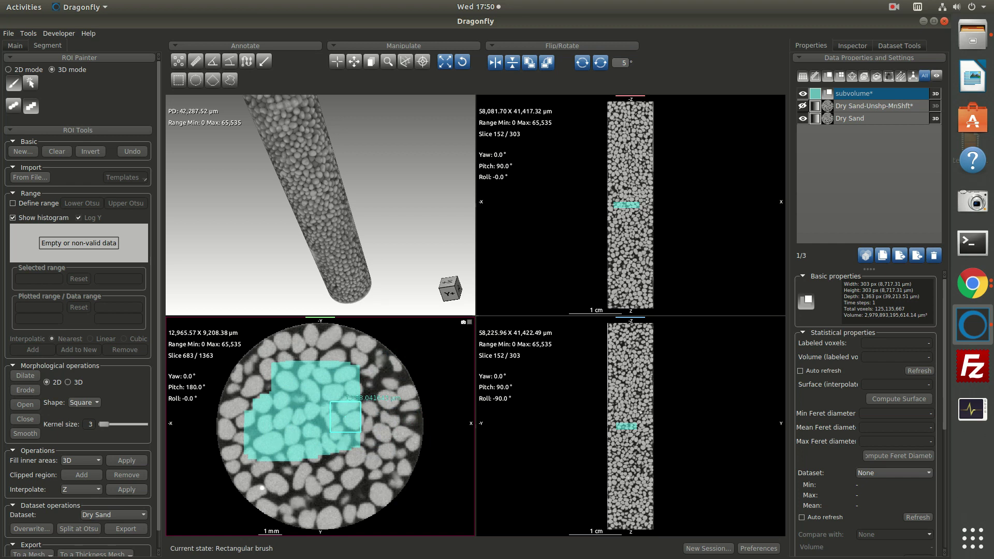
scroll(345, 417, "down", 1)
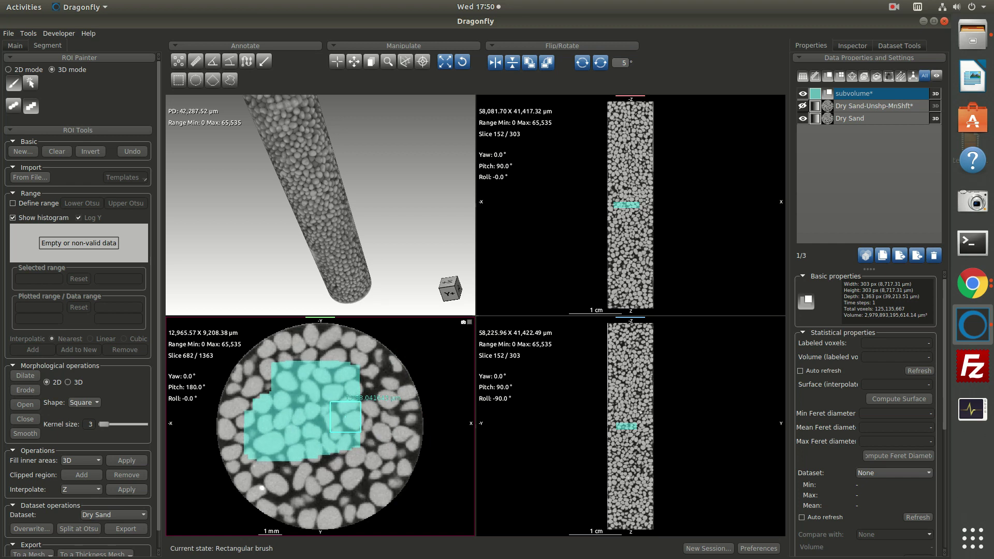
scroll(328, 403, "up", 1)
Collapse the subvolume's statistical properties and lower the dataset's 3D opacity until the painted block shows through.
left_click_drag(869, 270, 870, 160)
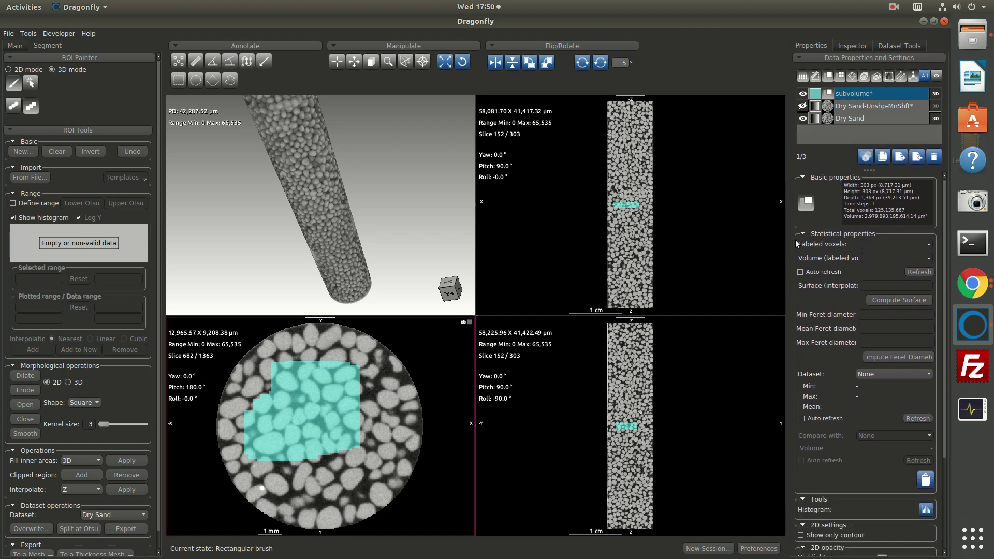
left_click(803, 234)
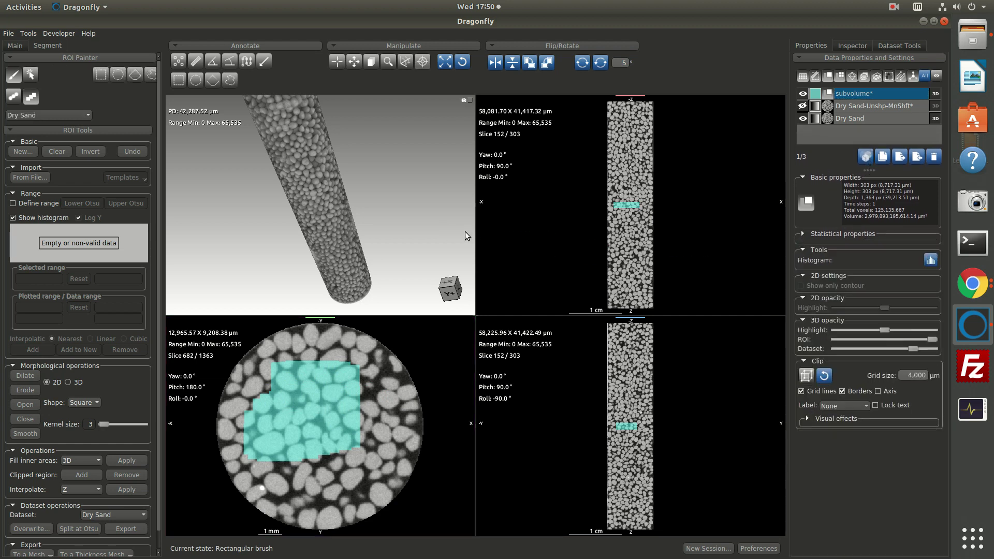
left_click_drag(913, 348, 843, 359)
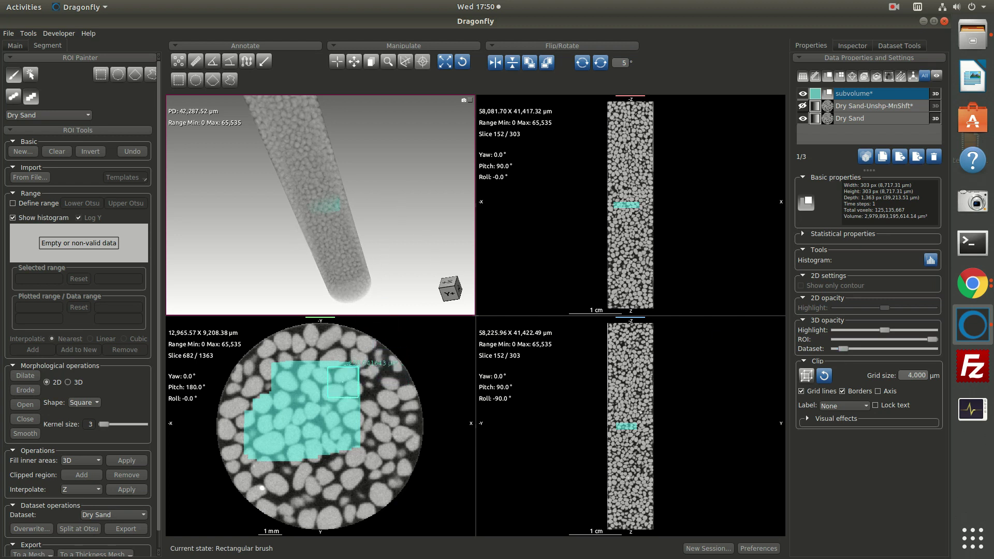
Split the subvolume region at Otsu using the Dry Sand-Unshp-MnShft dataset.
left_click(847, 117)
left_click(852, 94)
left_click(63, 55)
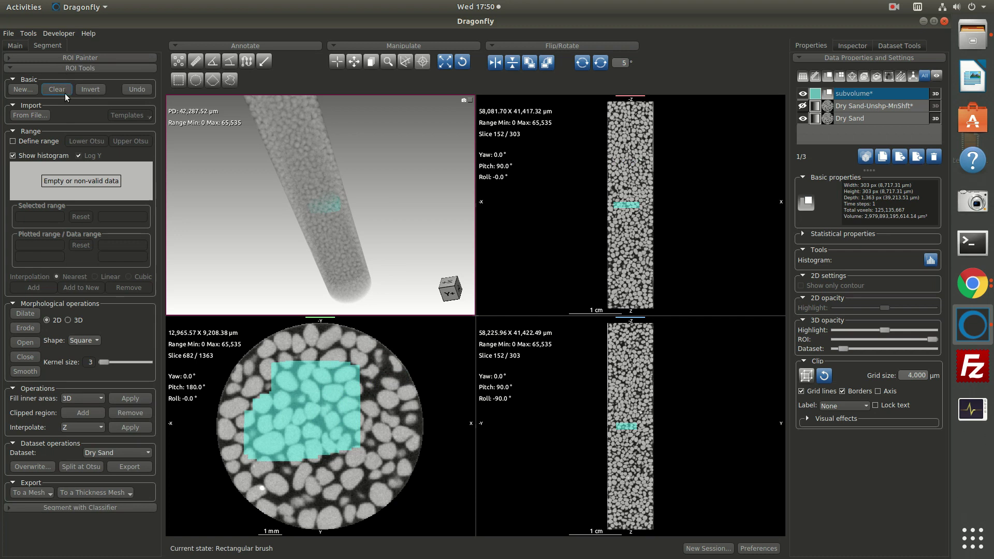
left_click(104, 453)
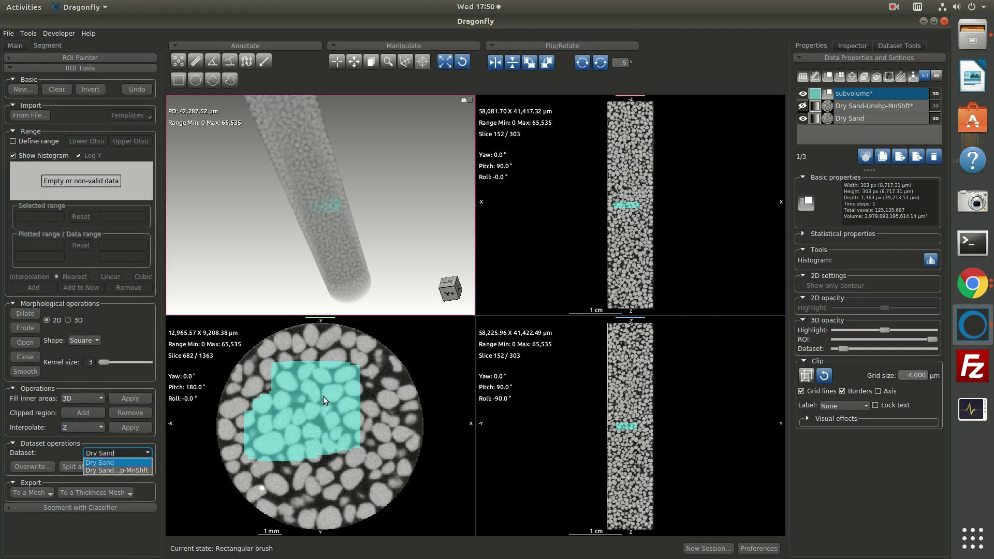
left_click(118, 470)
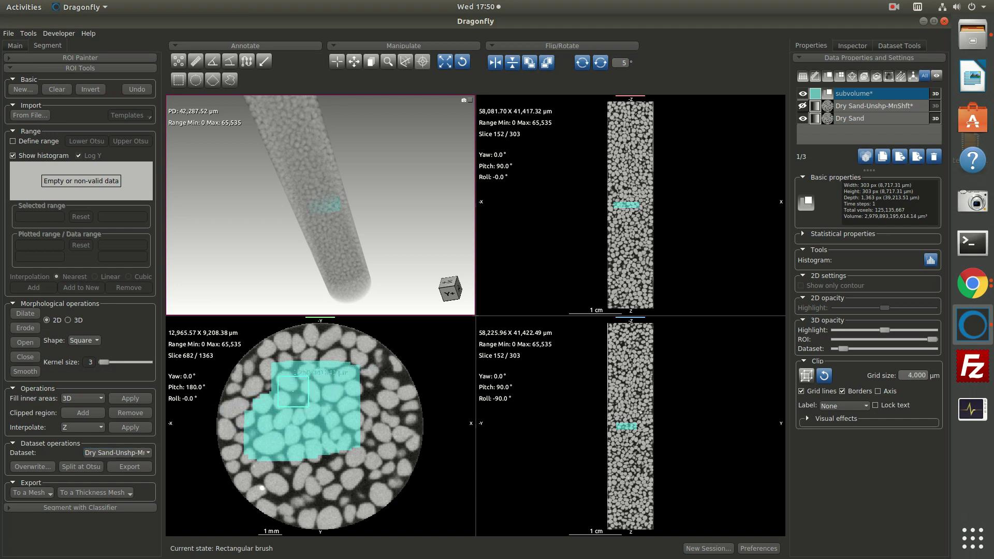
left_click(84, 469)
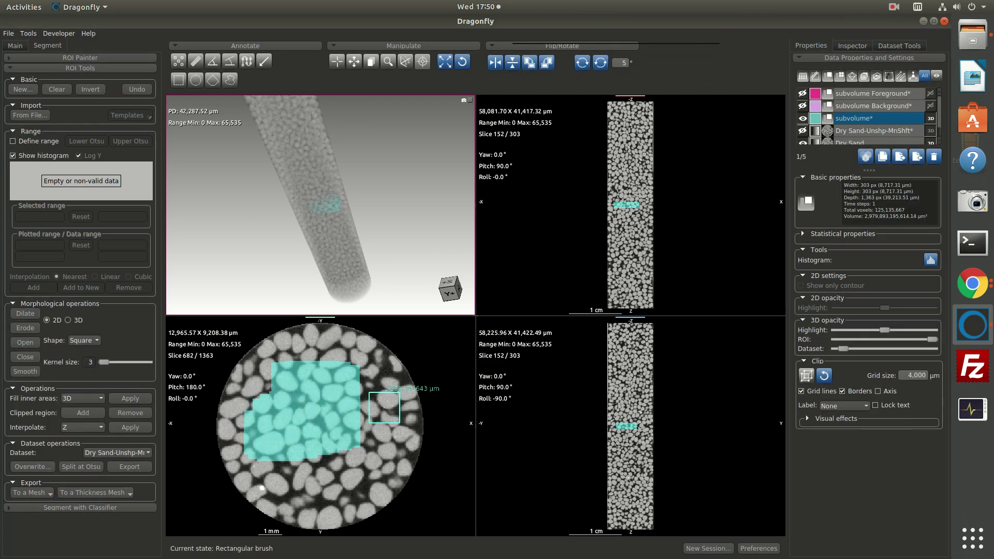
Show the subvolume's foreground region and inspect it up close in the upper longitudinal slice view.
left_click(802, 106)
left_click(802, 106)
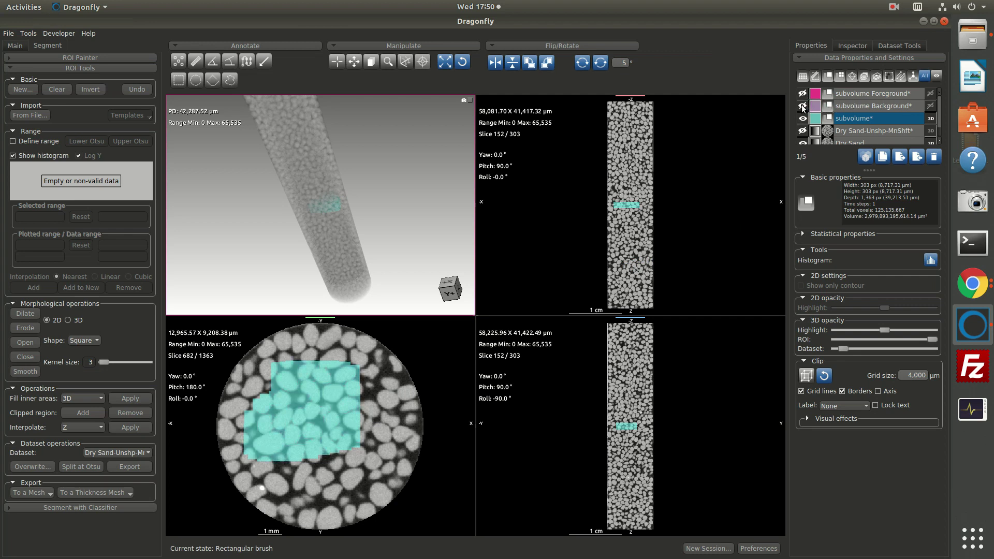
left_click(803, 94)
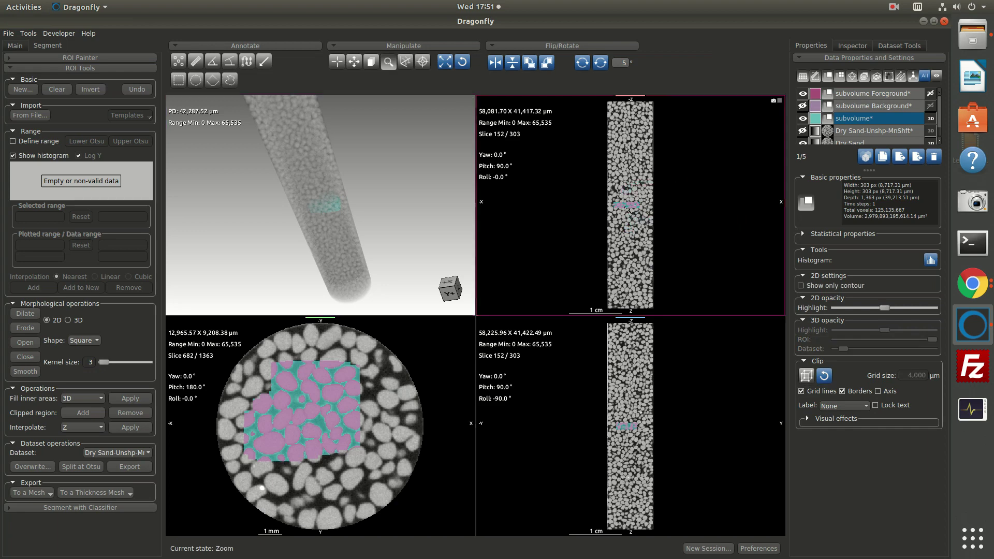
scroll(628, 228, "up", 5)
middle_click_drag(625, 305, 619, 185)
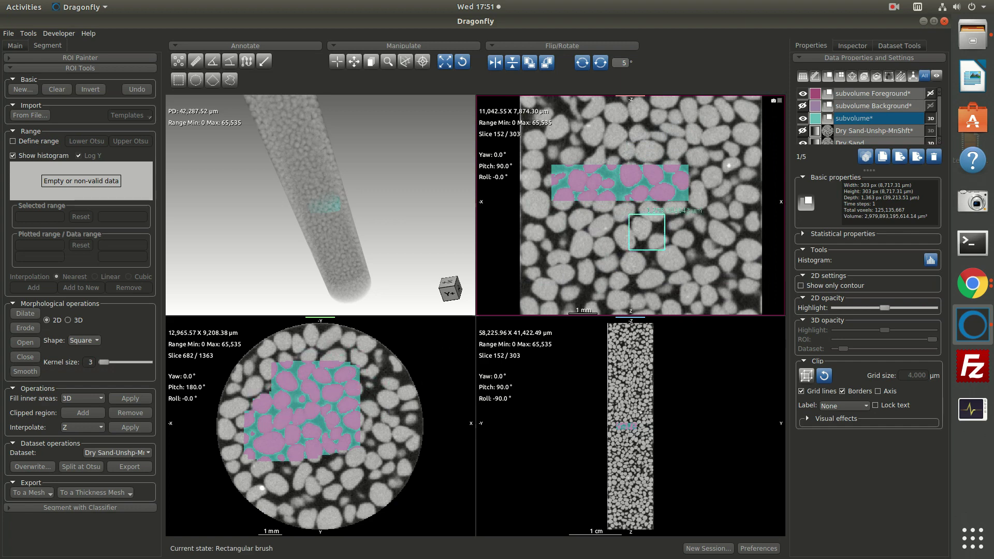
Delete the subvolume region together with its foreground and background regions.
left_click(852, 101, "ctrl")
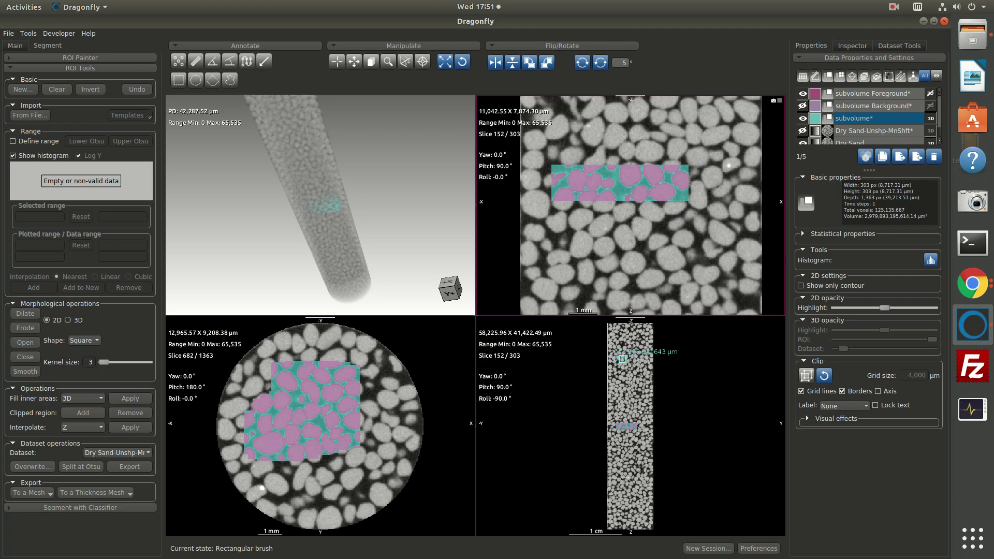
left_click(862, 94)
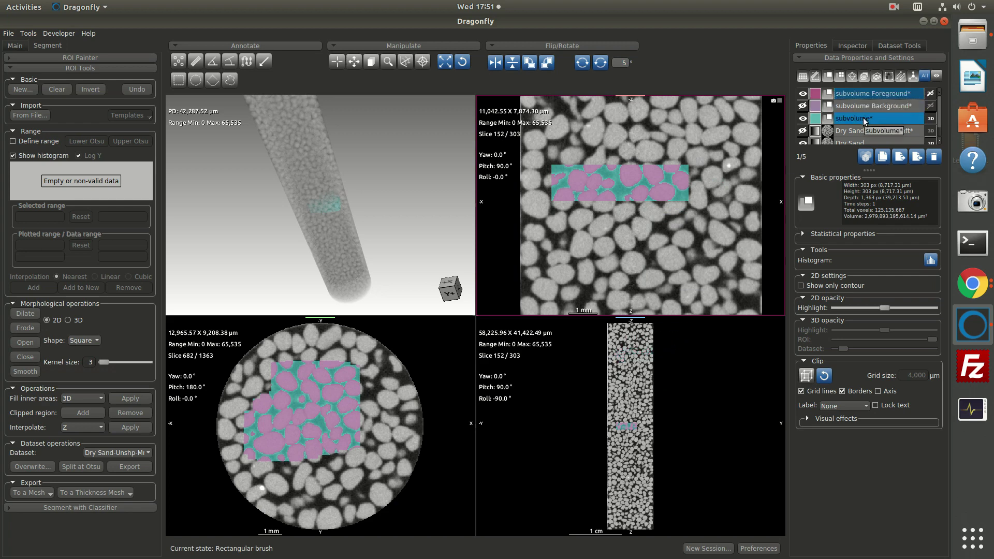
left_click(862, 117, "shift")
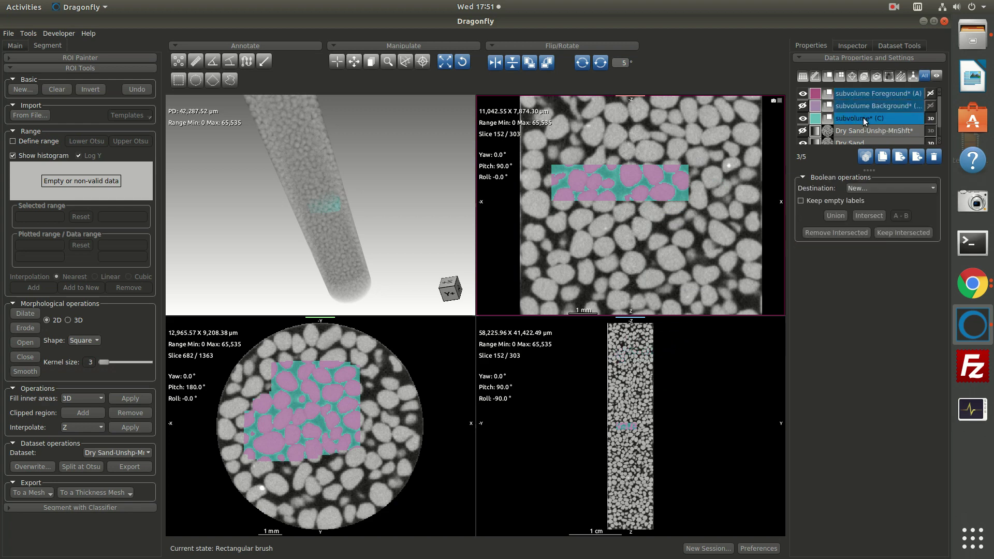
left_click(934, 156)
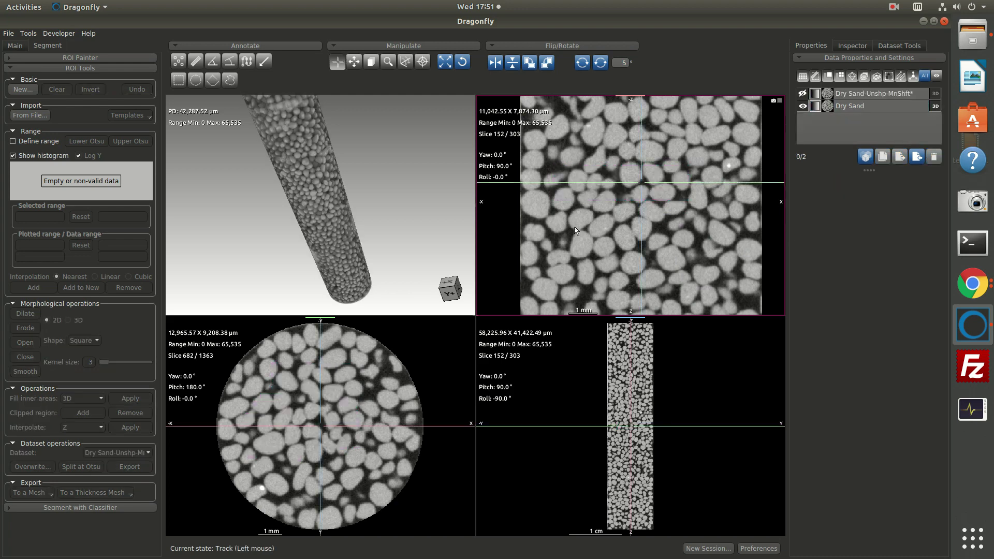
Create a region of interest named "cylinder" with the Dry Sand geometry.
left_click(23, 90)
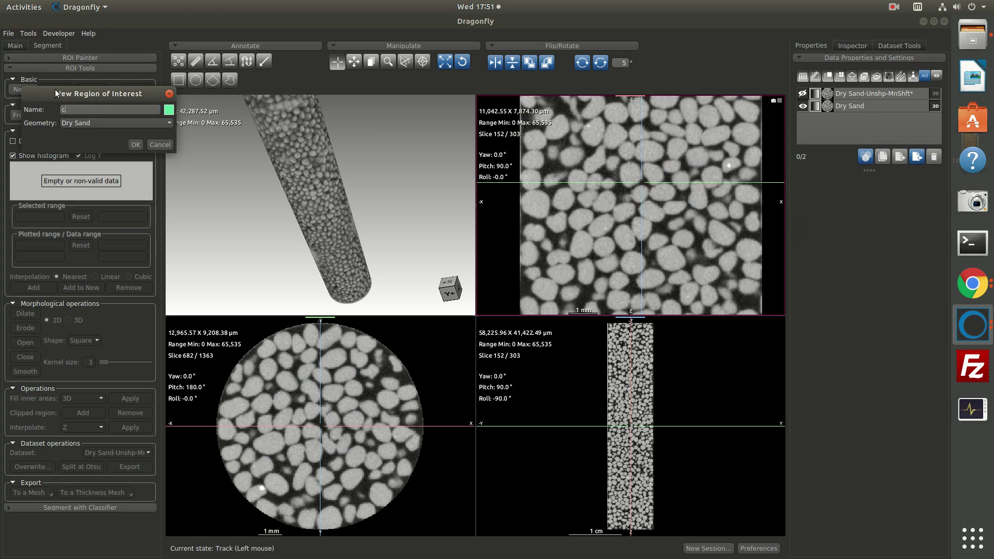
type("cylinder")
key("Return")
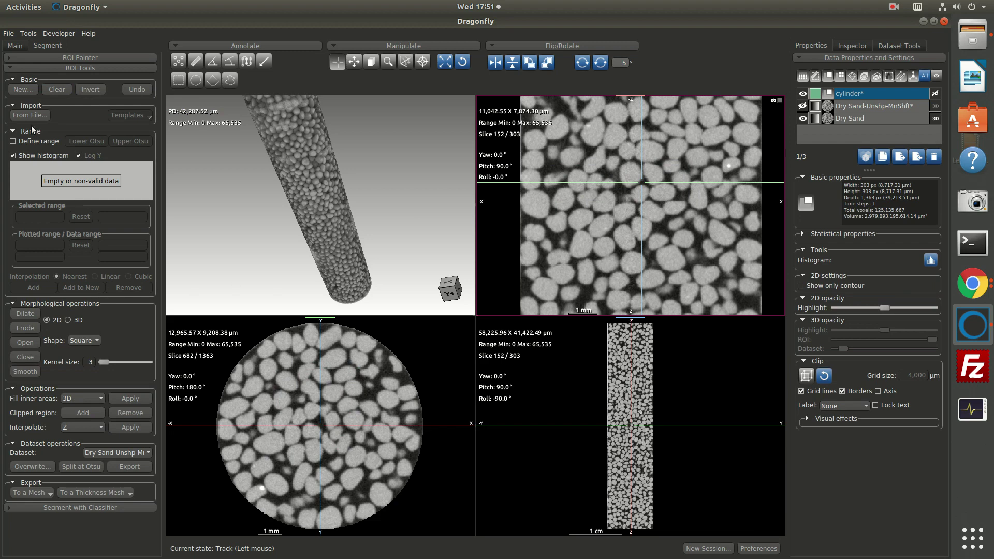
Create a cylinder shape, show it, and align it with the sample's long axis at a height of about 38,499 µm.
left_click(15, 46)
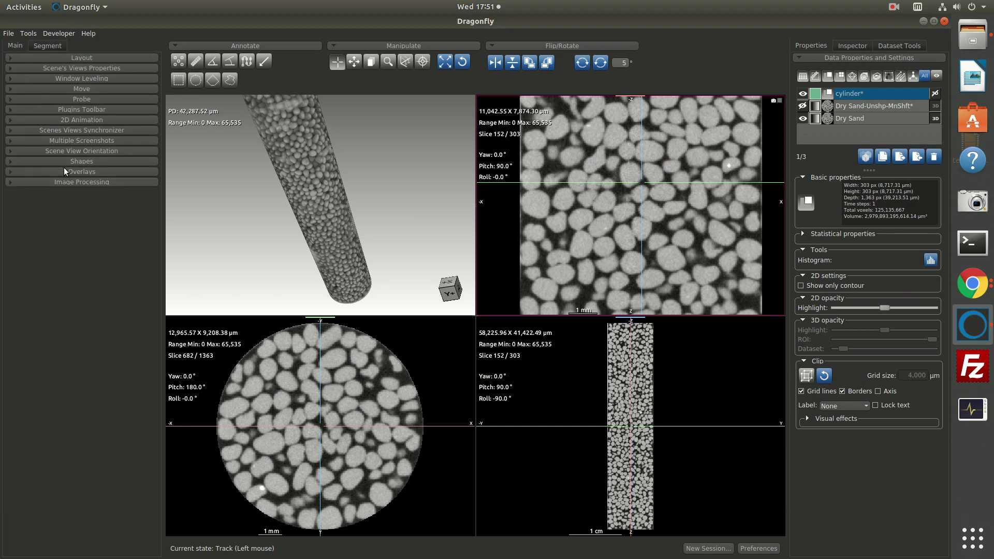
left_click(75, 163)
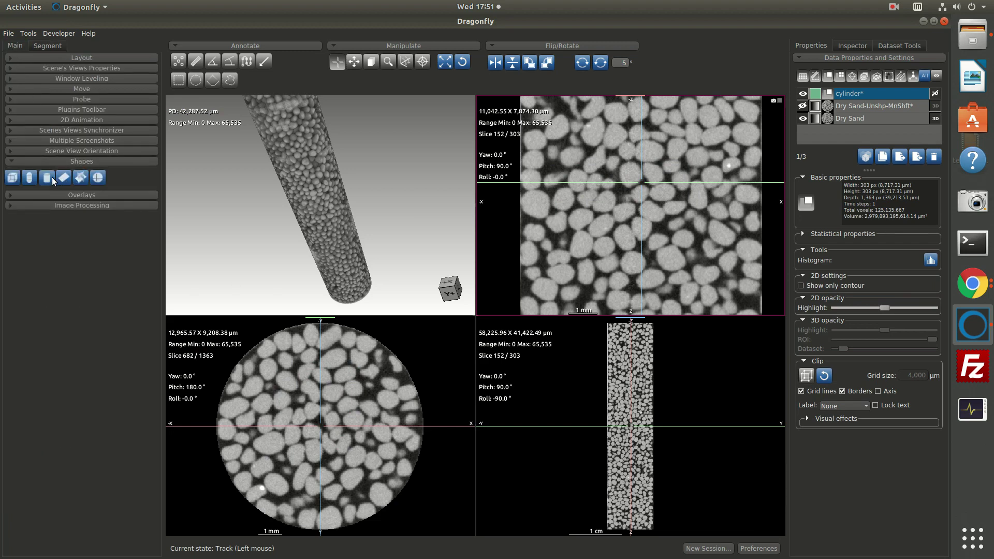
left_click(51, 178)
left_click(65, 162)
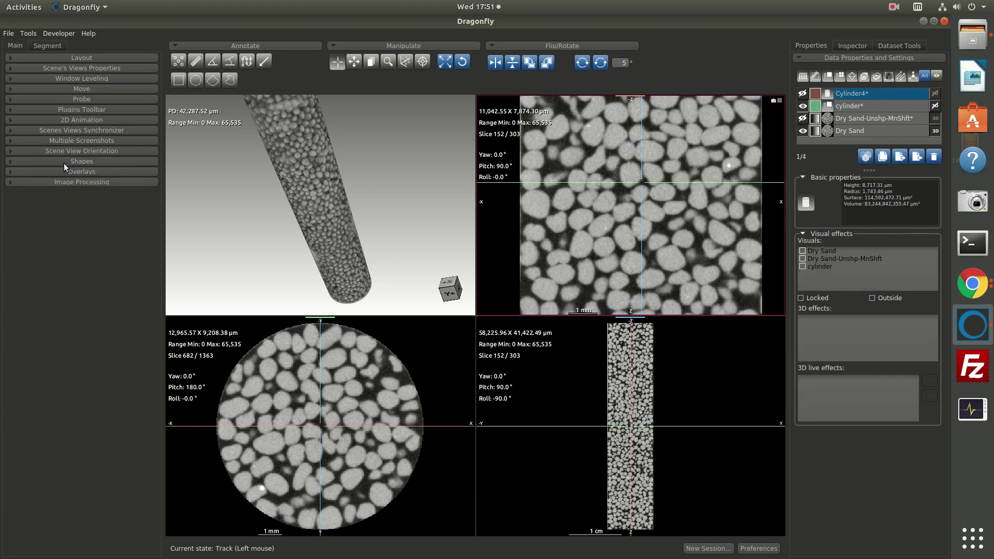
left_click(803, 95)
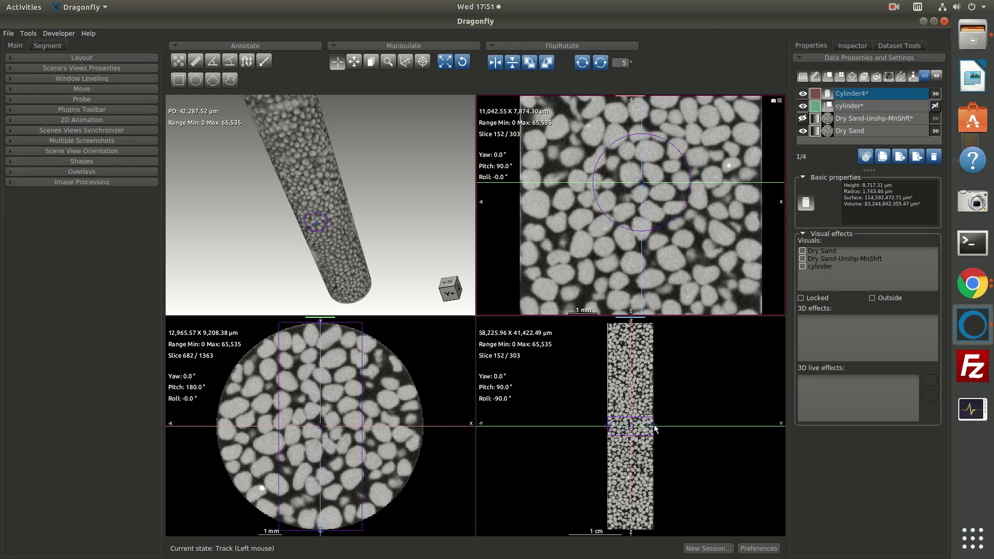
left_click_drag(653, 426, 631, 324)
left_click_drag(609, 428, 632, 532)
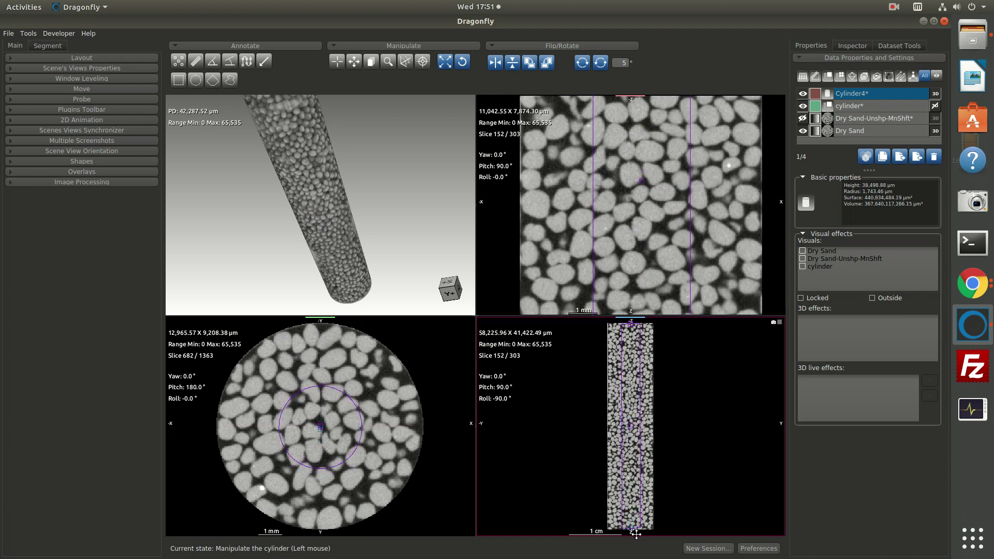
Widen the cylinder shape to a radius of about 4,284 µm in the circular cross-section view.
double_click(368, 369)
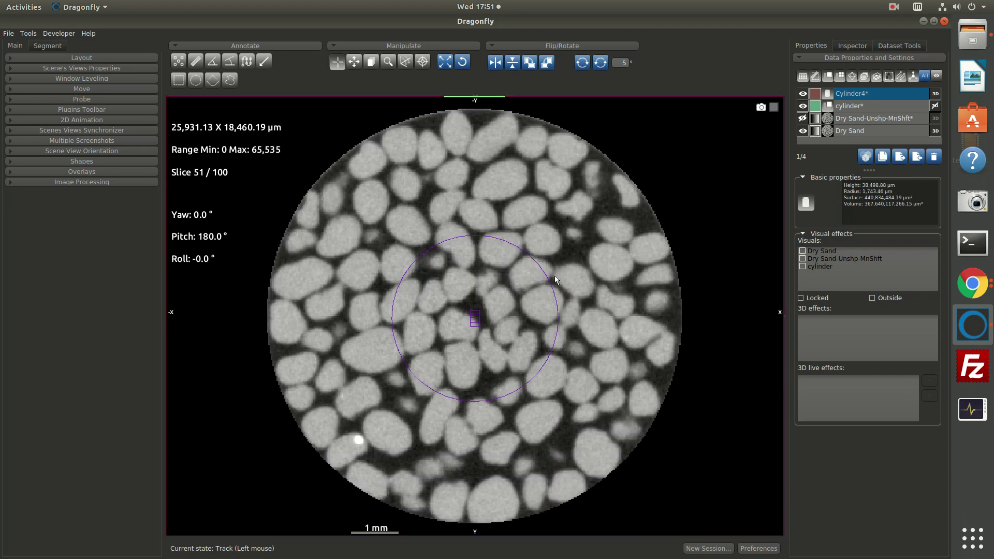
left_click_drag(548, 281, 657, 224)
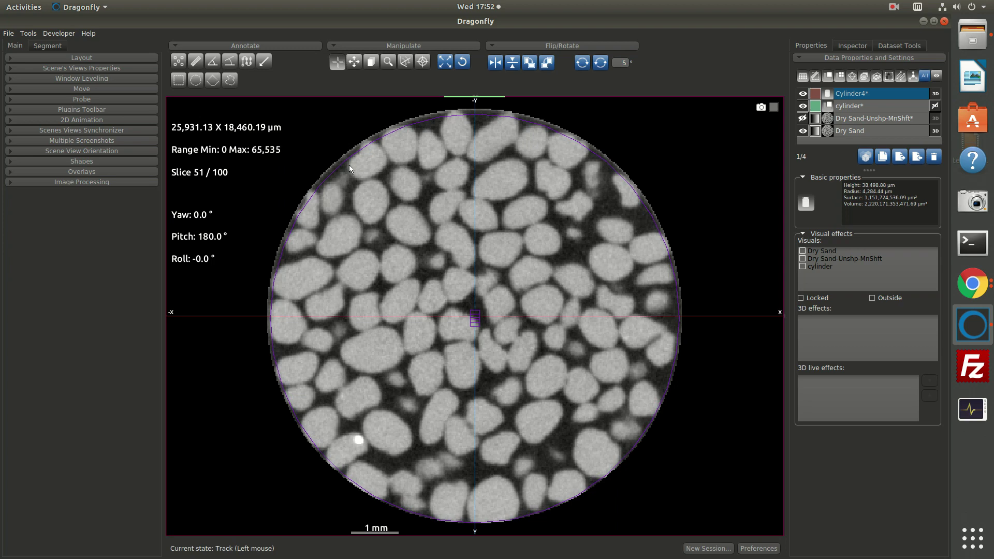
double_click(428, 223)
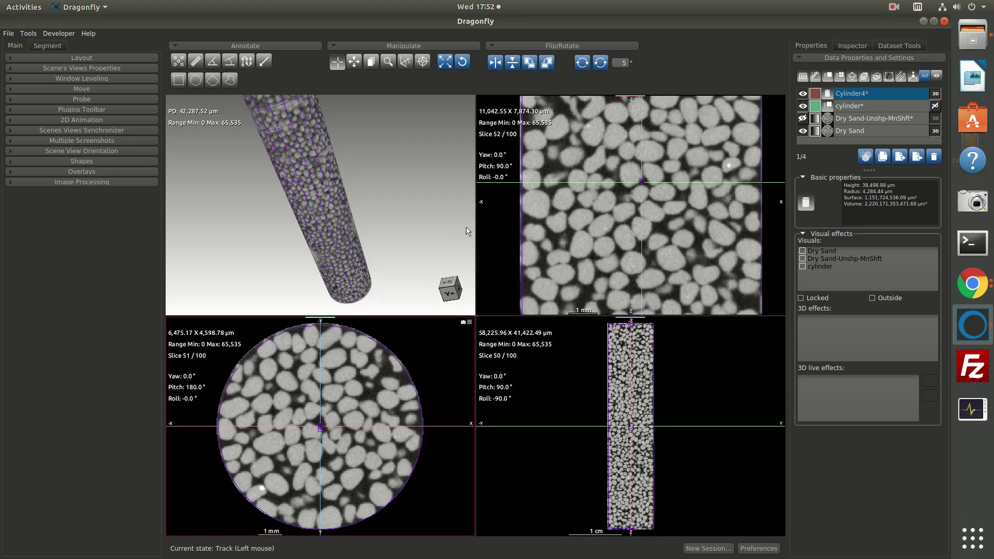
Reduce the cylinder shape's radius to about 4,144 µm so it lies just inside the sample's outer wall.
key("z")
left_click_drag(604, 180, 566, 206)
key("p")
key("t")
scroll(644, 135, "up", 2)
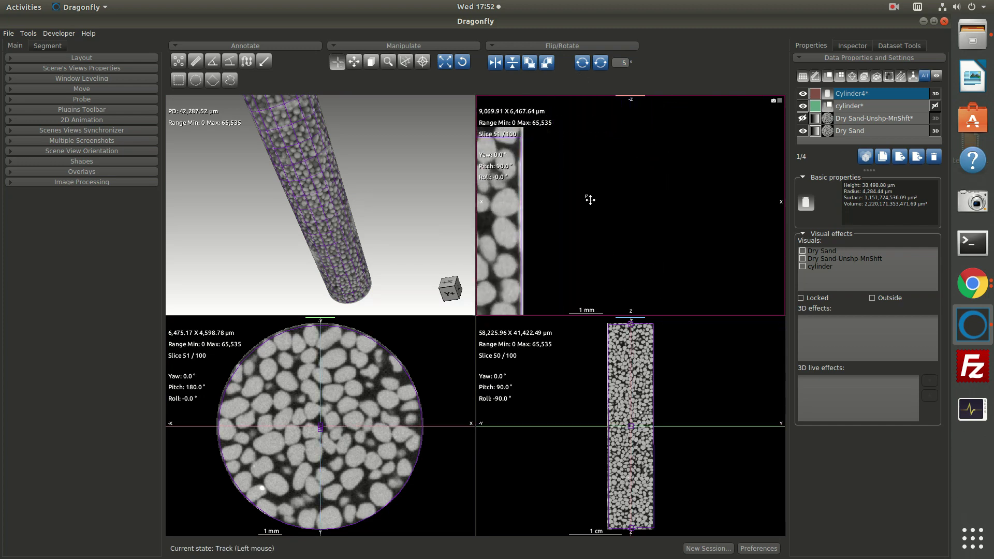
scroll(657, 176, "up", 3)
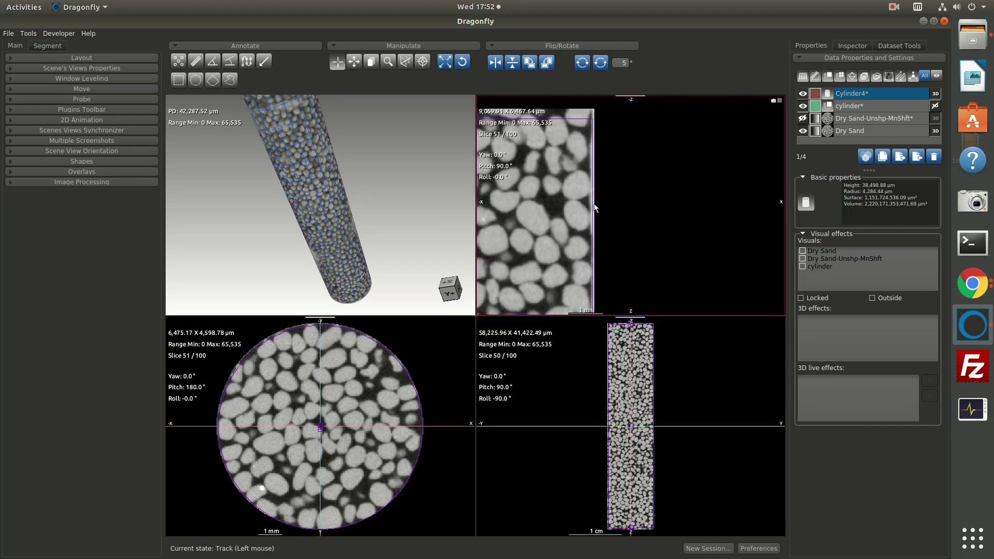
left_click_drag(594, 206, 592, 209)
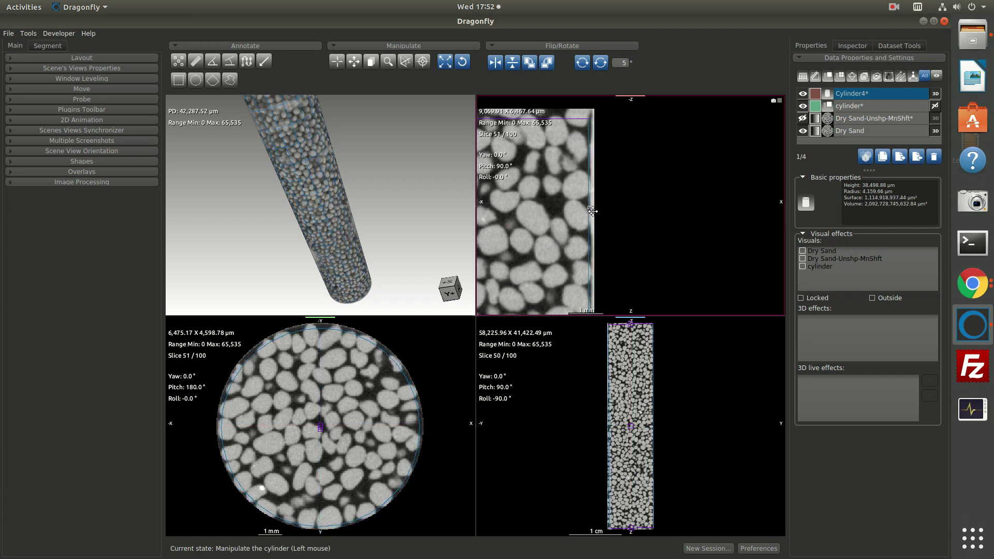
key("p")
left_click_drag(639, 241, 696, 186)
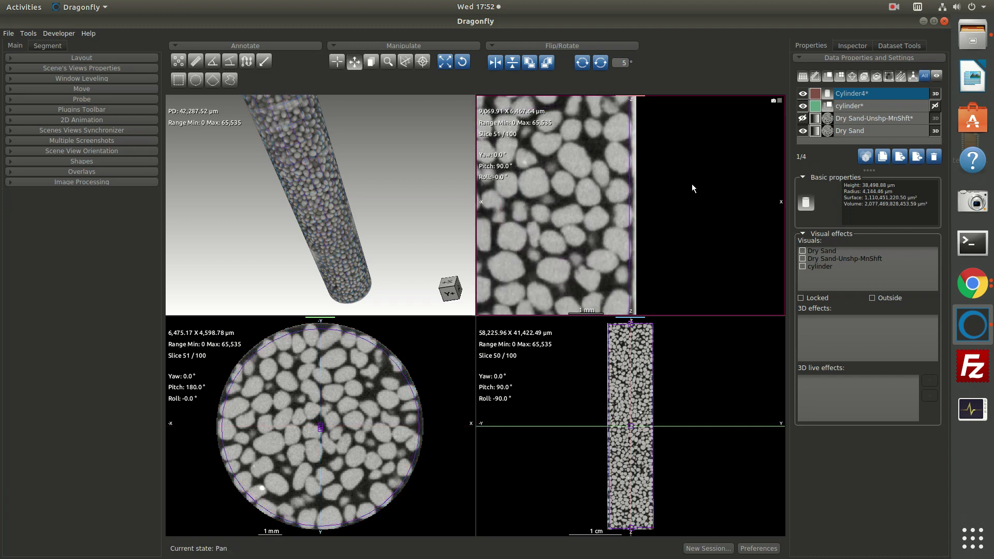
key("t")
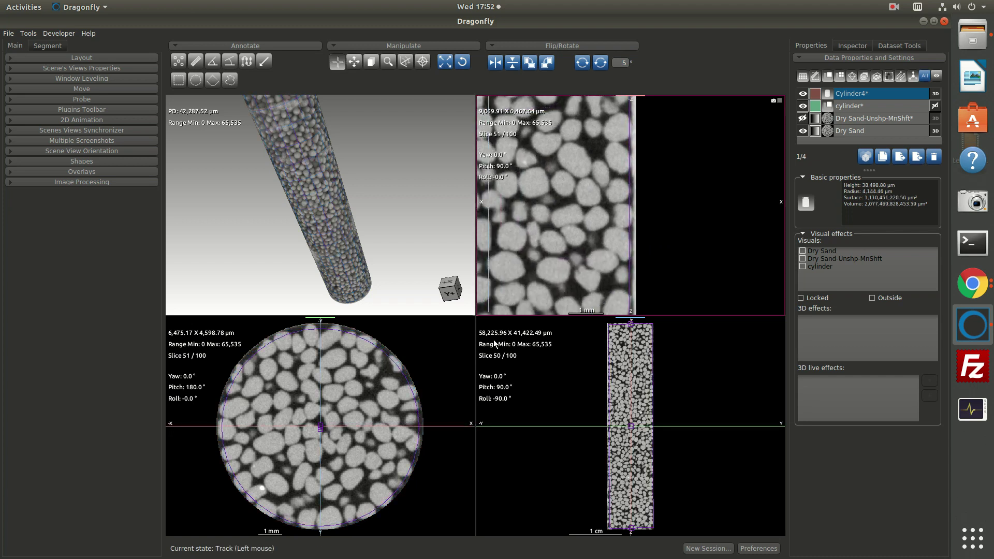
Add the cylinder shape's volume to the "cylinder" region of interest and hide the shape.
right_click(870, 92)
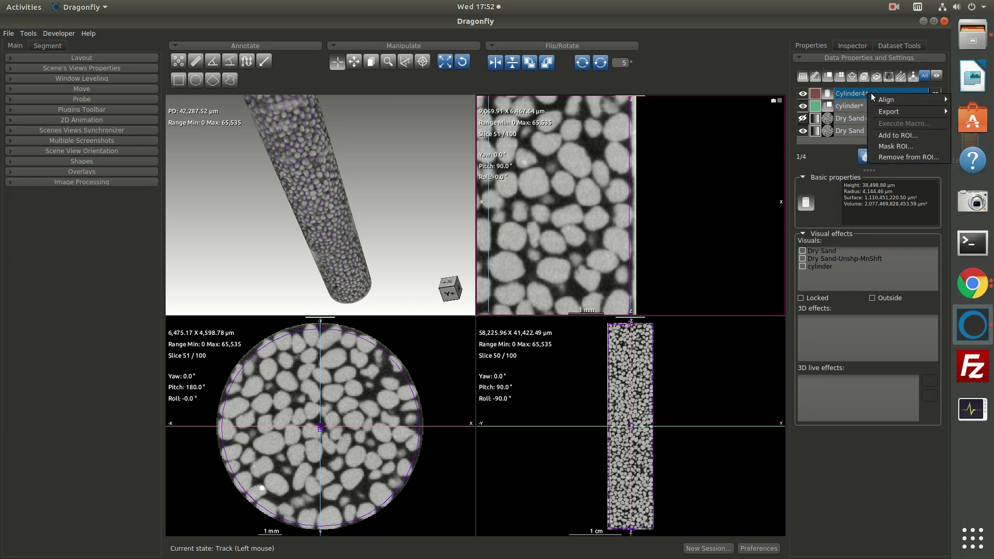
left_click(899, 134)
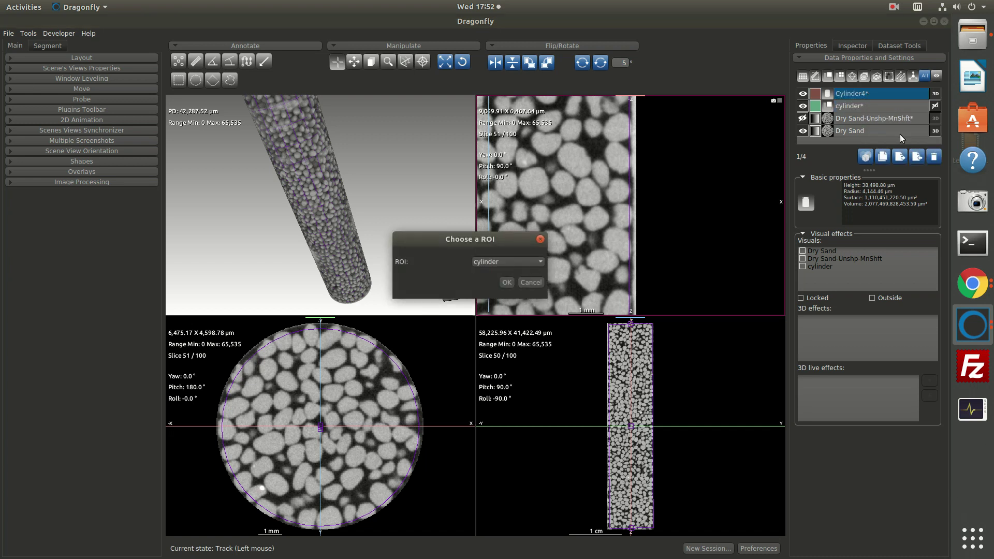
left_click(506, 282)
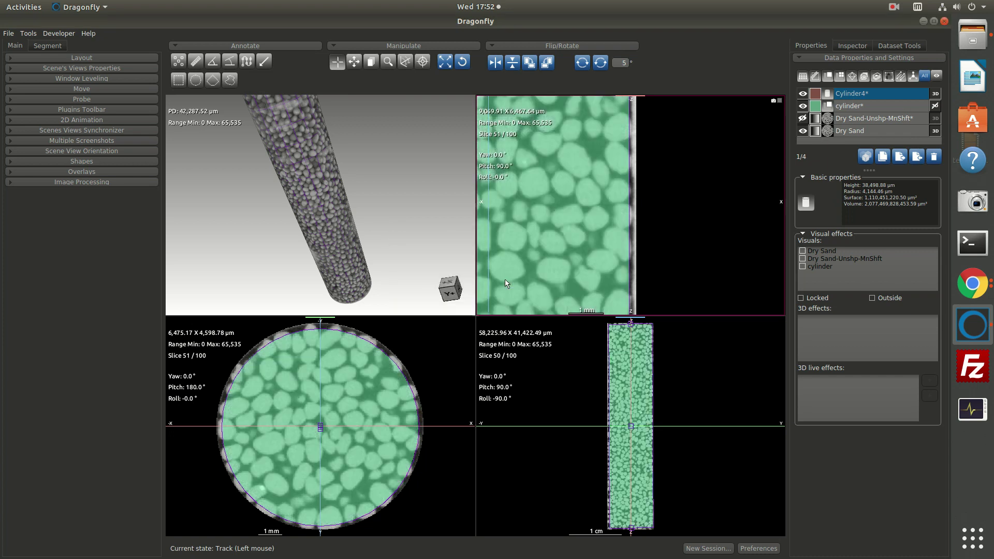
left_click(803, 94)
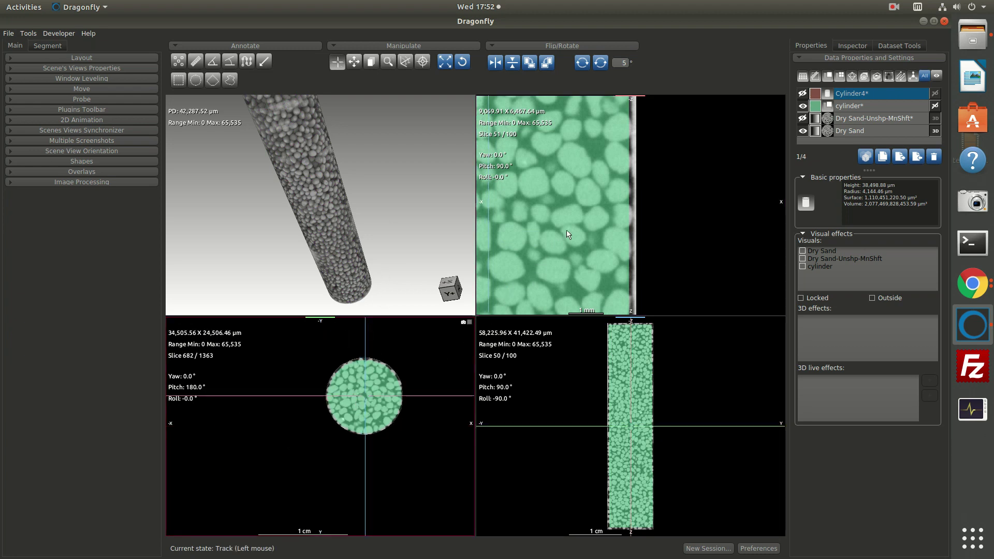
middle_click(633, 229)
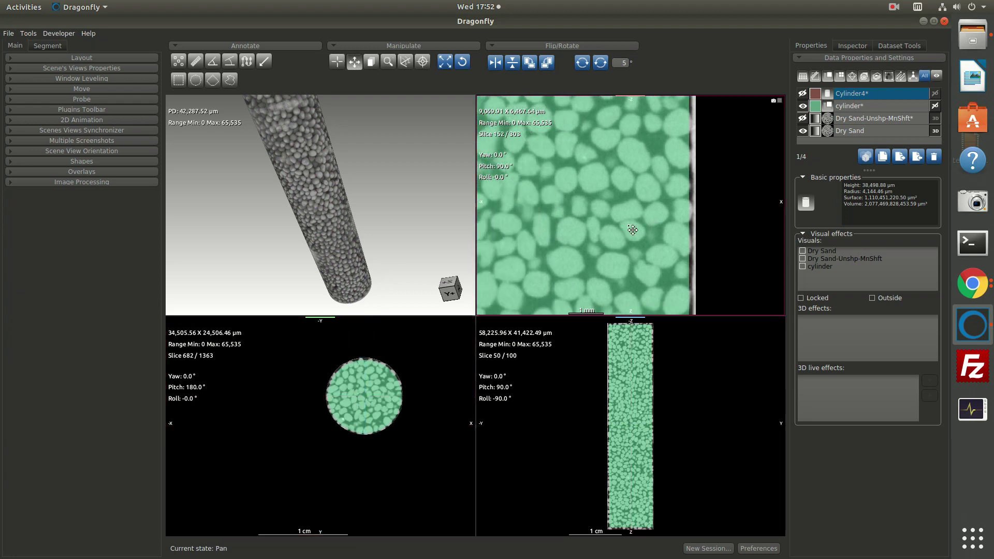
Split the "cylinder" region at Otsu using the Dry Sand-Unshp-MnShft dataset.
left_click(853, 107)
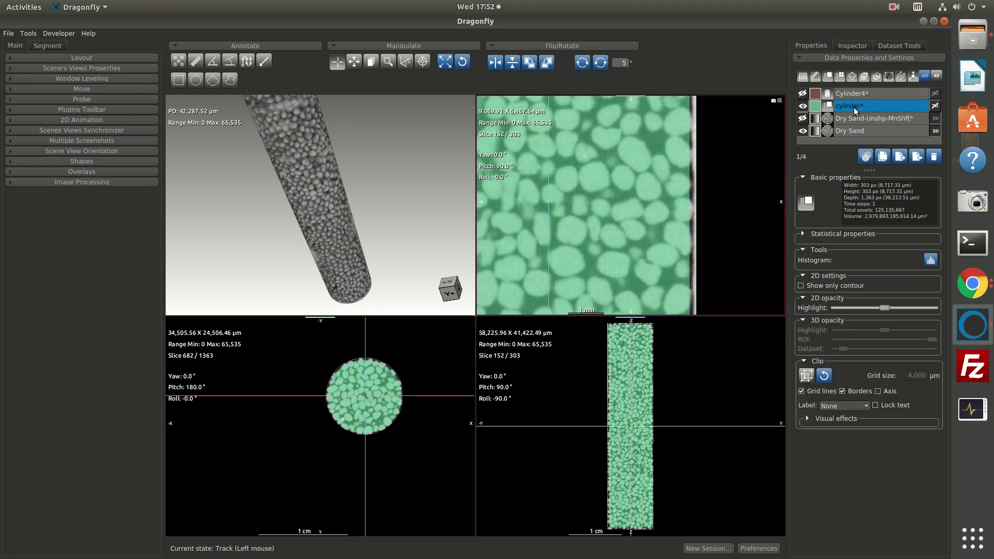
left_click(52, 47)
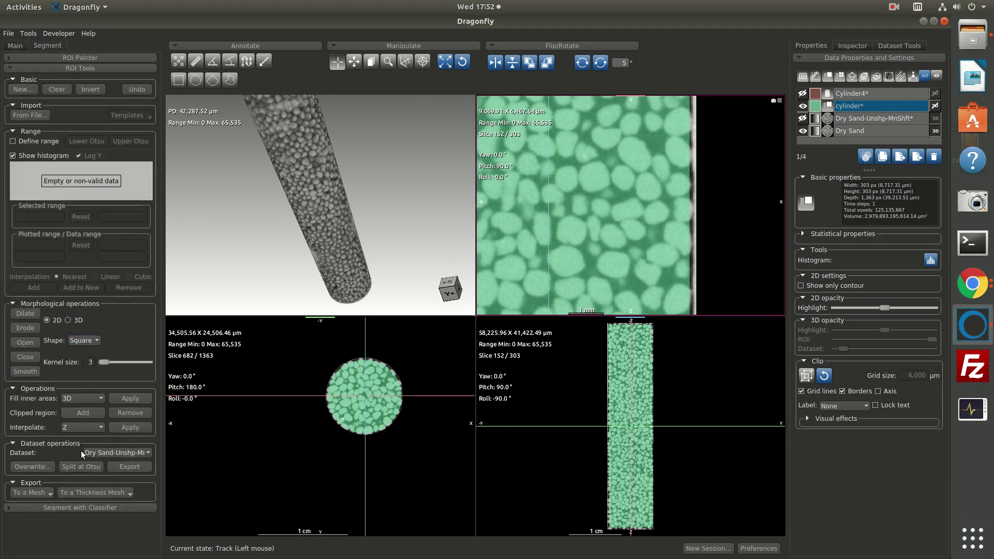
left_click(118, 455)
left_click(111, 469)
left_click(81, 467)
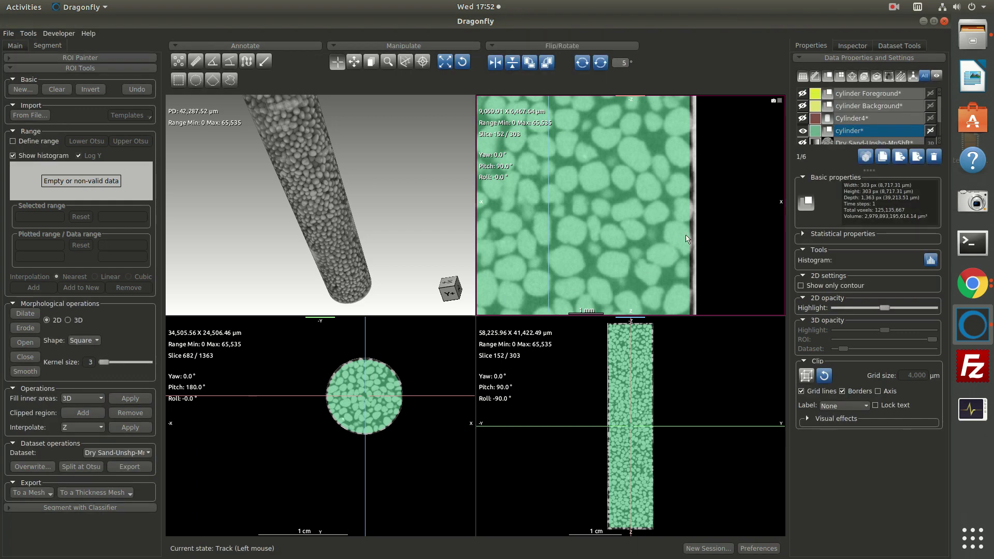
Change the colour of the cylinder's background region to blue.
left_click(815, 106)
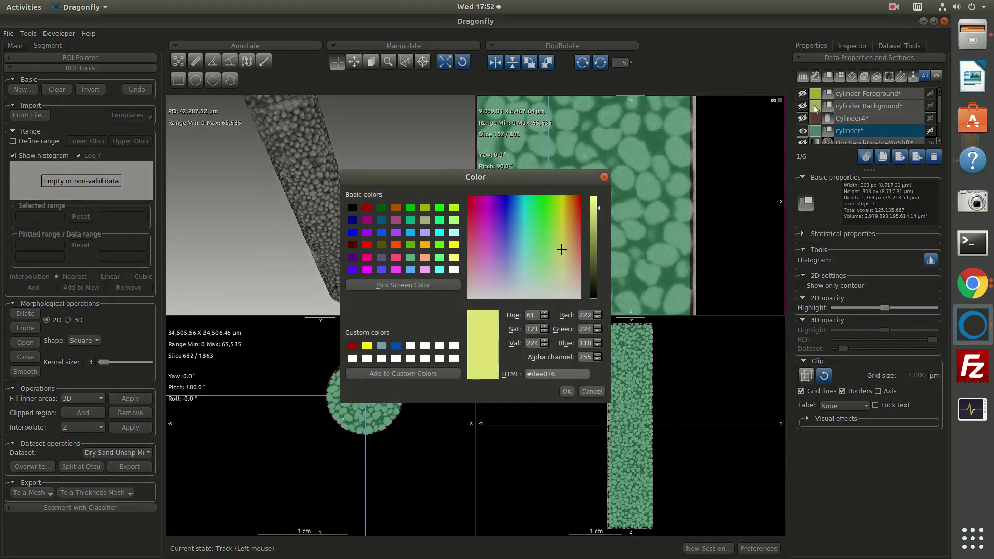
left_click(381, 233)
left_click(566, 391)
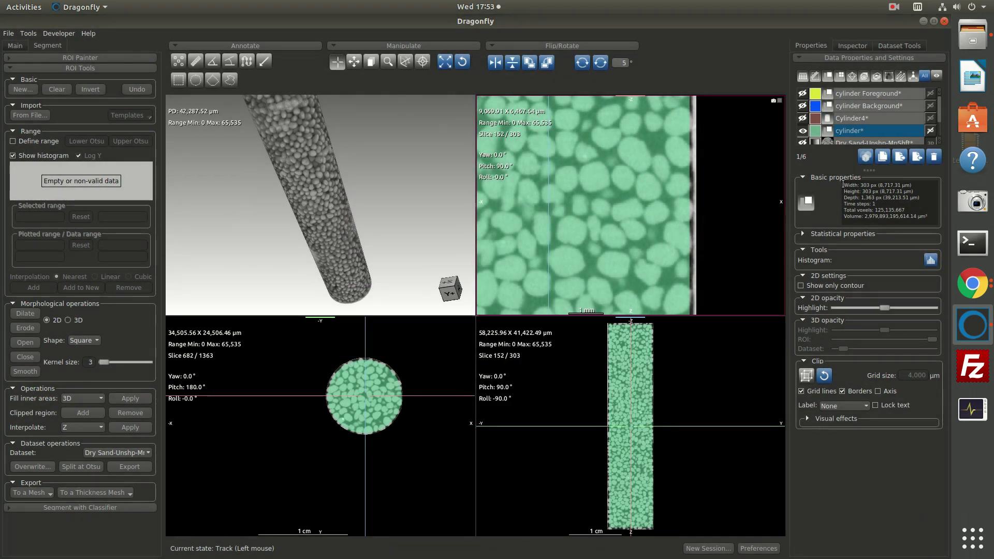
Hide the "cylinder" region, show its foreground region and inspect the segmented grains in the enlarged longitudinal slice view.
left_click(802, 131)
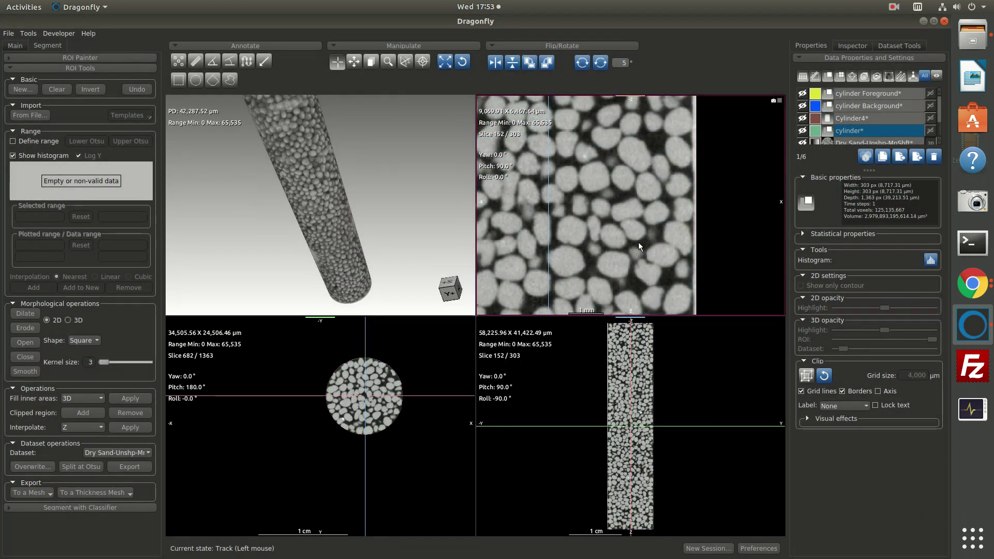
double_click(643, 395)
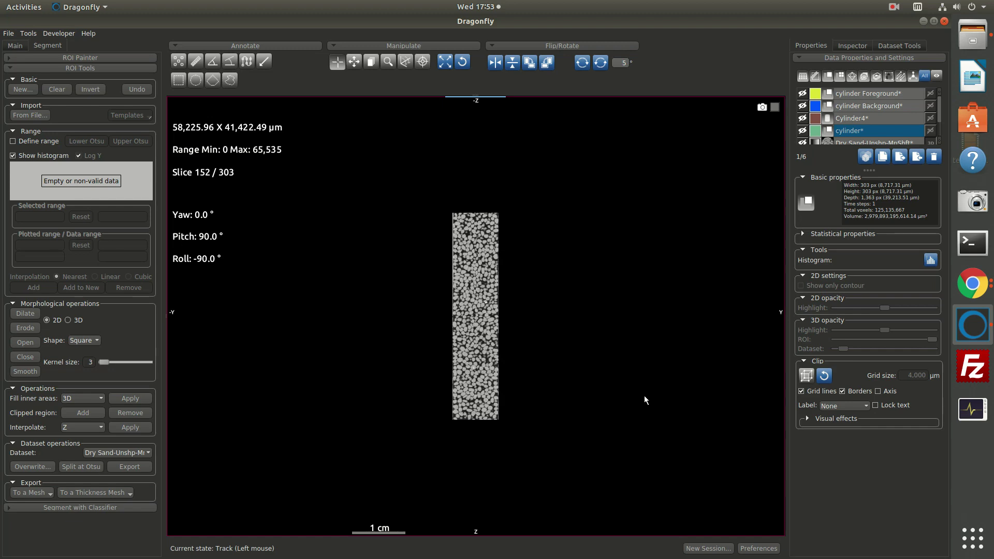
left_click(802, 106)
left_click(802, 105)
left_click(803, 93)
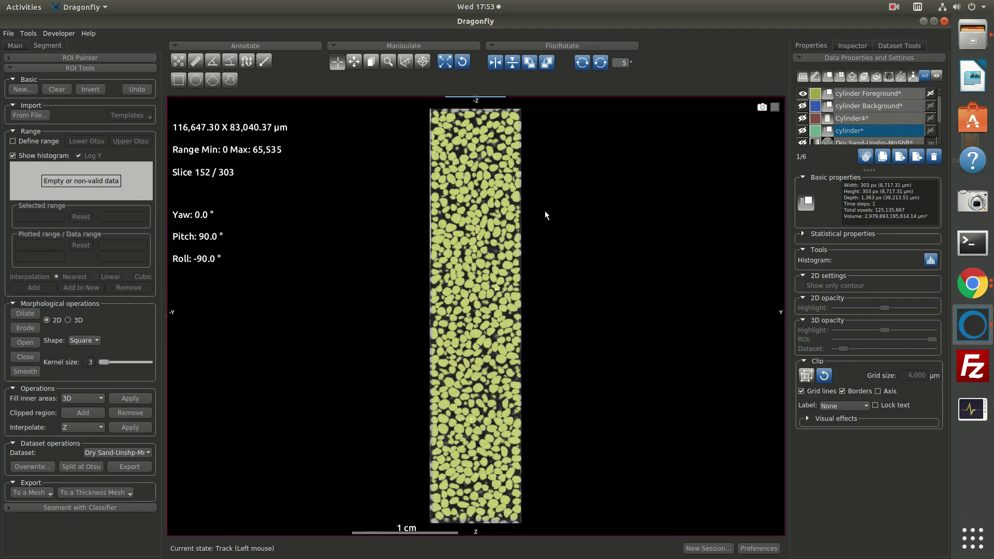
scroll(531, 208, "up", 5)
middle_click_drag(535, 405, 672, 293)
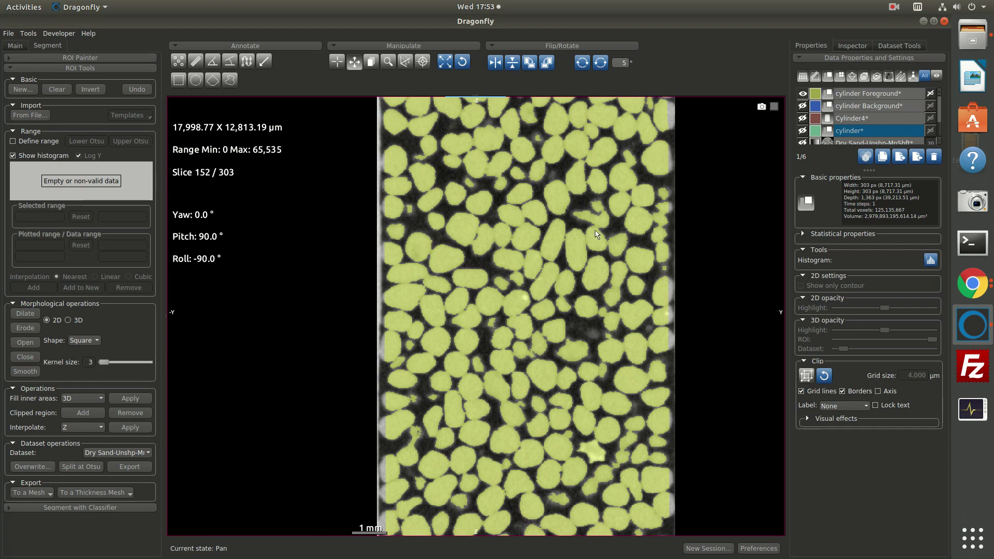
right_click_drag(673, 293, 585, 352)
scroll(585, 352, "down", 10)
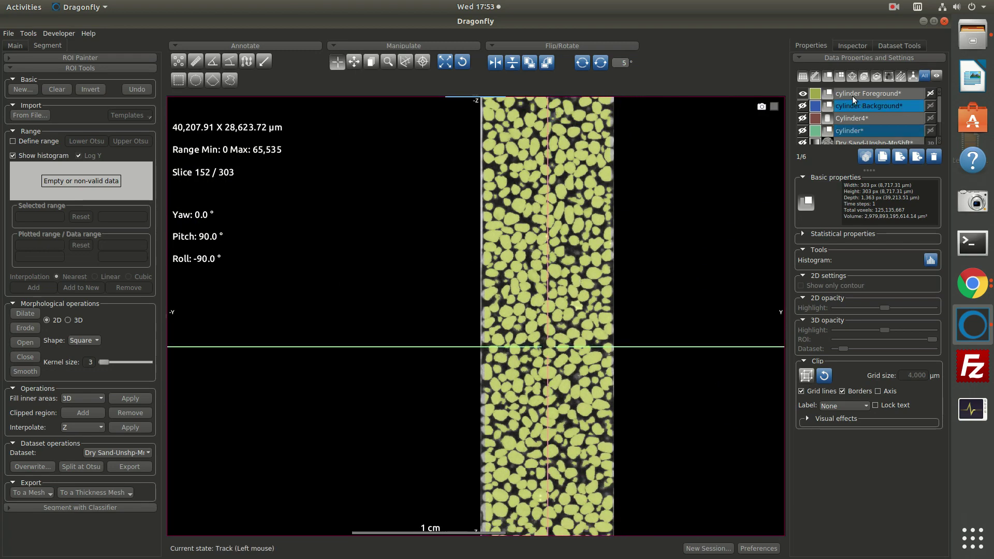
Rename the cylinder's foreground region as "grains" and its background region as "pore space".
double_click(852, 93)
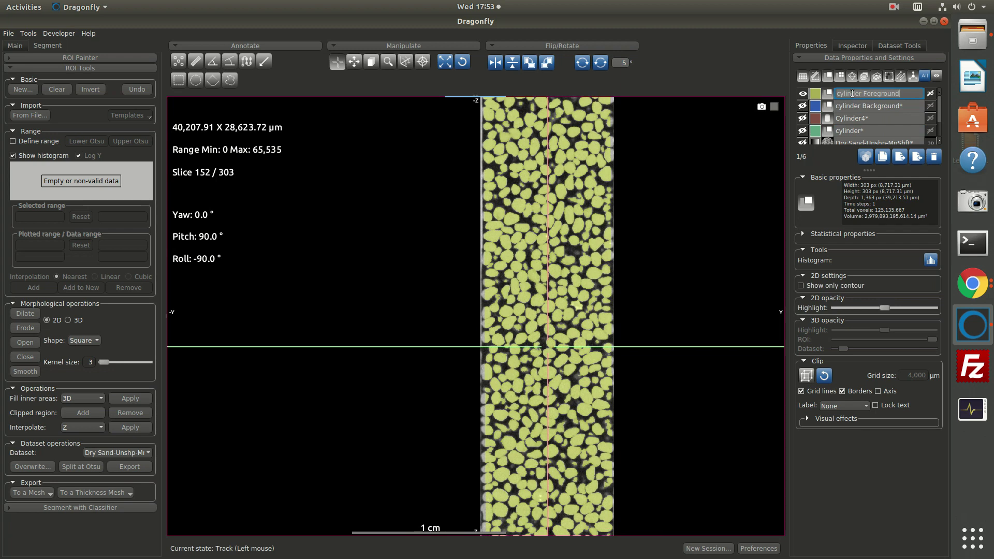
type("grains")
key("Return")
left_click(858, 107, "ctrl")
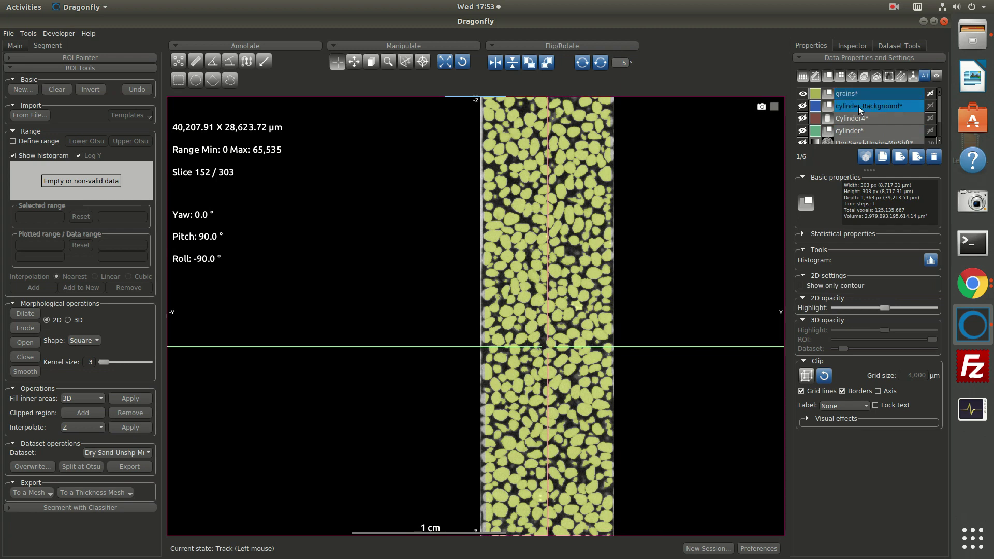
double_click(858, 106)
type("p")
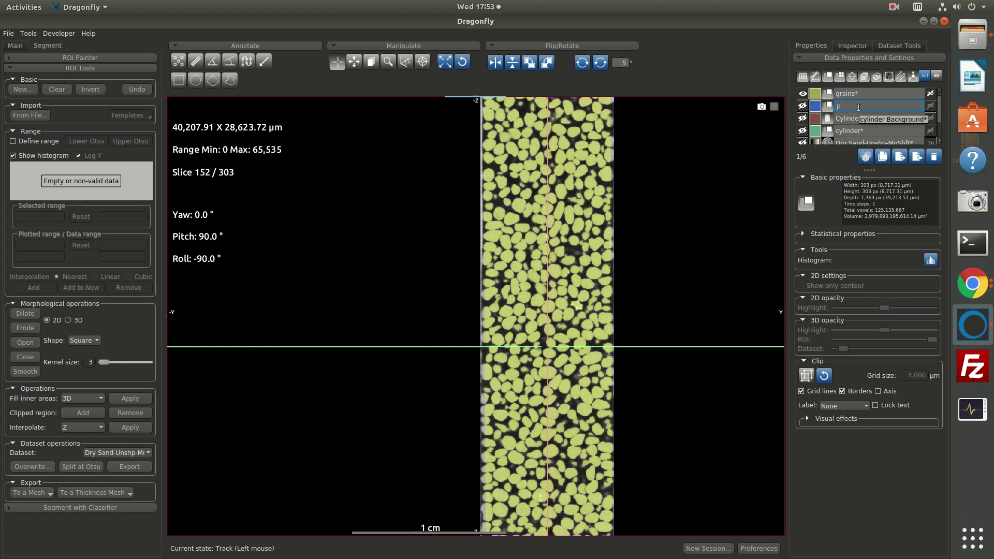
type("ore space*")
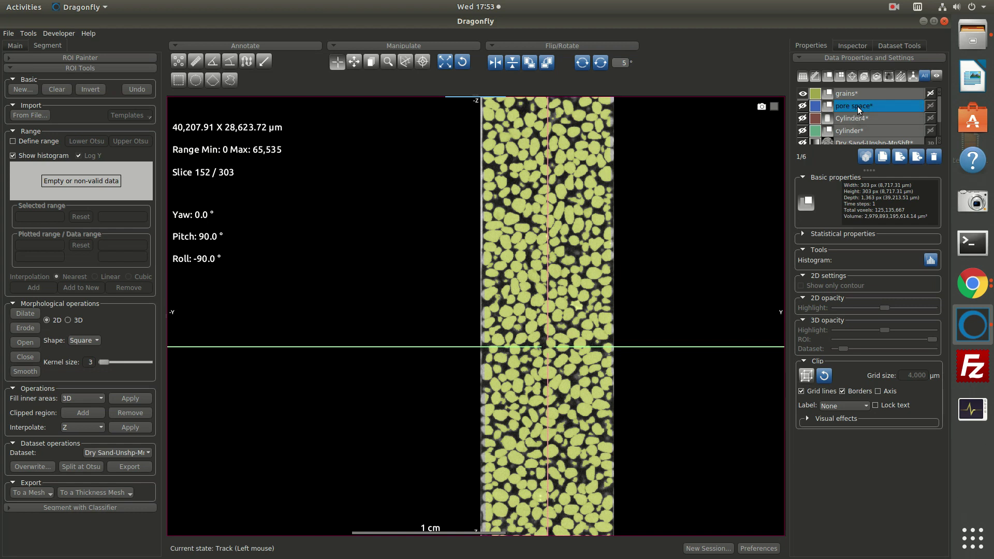
key("Return")
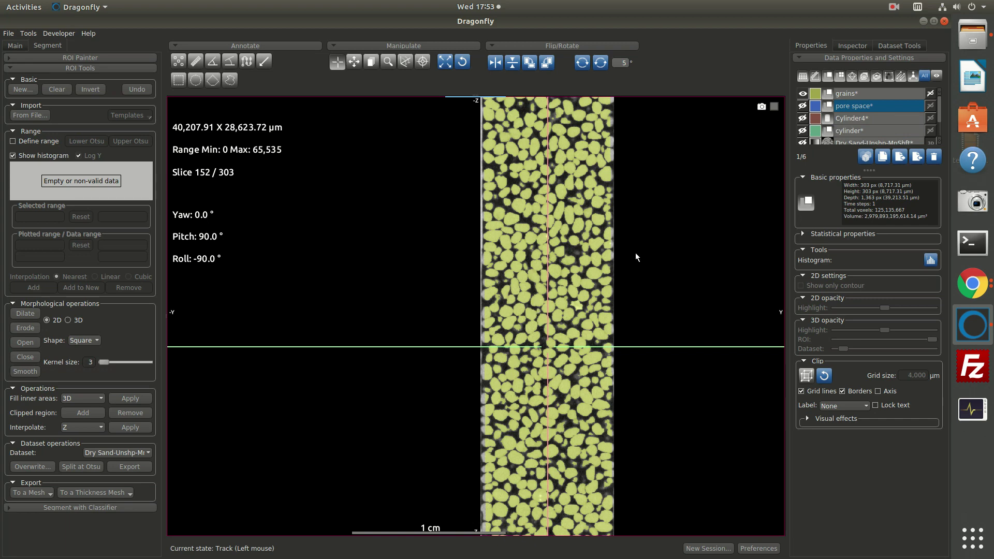
Hide the grains region, show the pore space region and inspect it up close in the longitudinal slice.
left_click(803, 94)
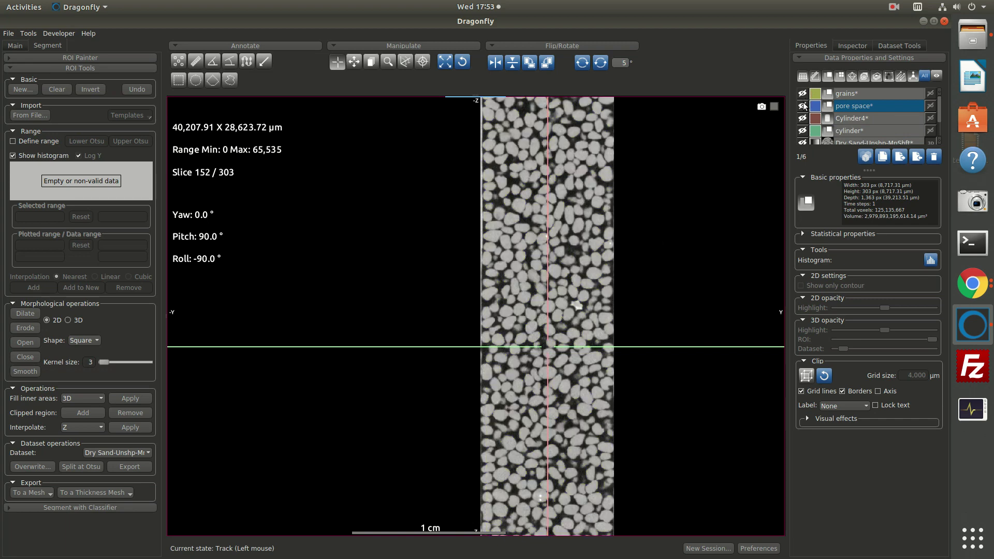
left_click(803, 106)
scroll(584, 177, "up", 5)
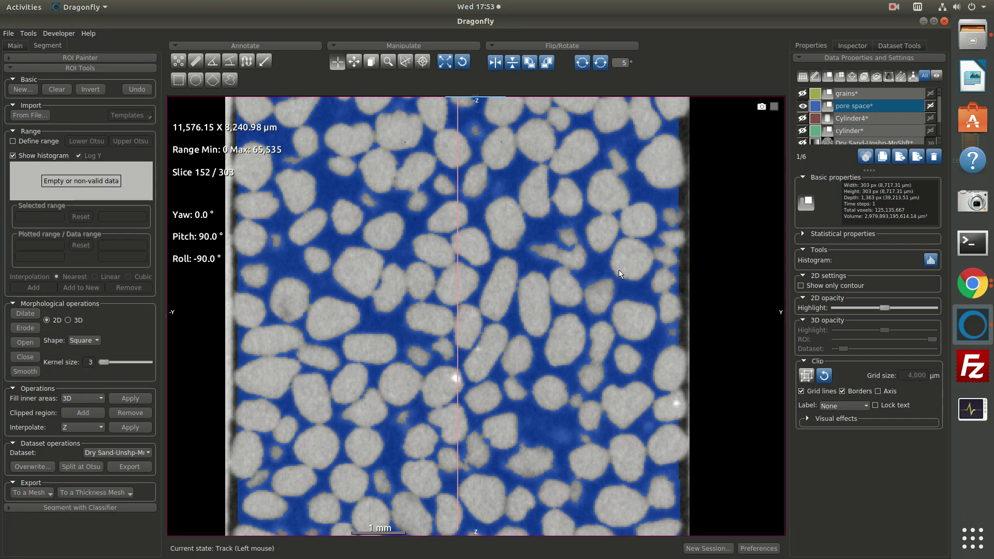
Create a distance map of the pore space region, show it in the slice and brighten its window levelling.
right_click(852, 107)
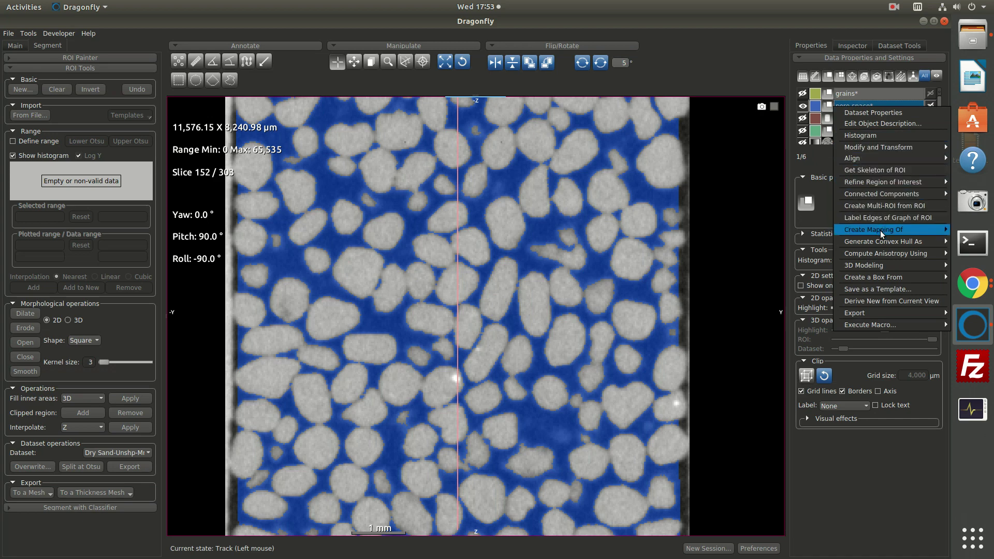
mouse_move(880, 229)
left_click(796, 230)
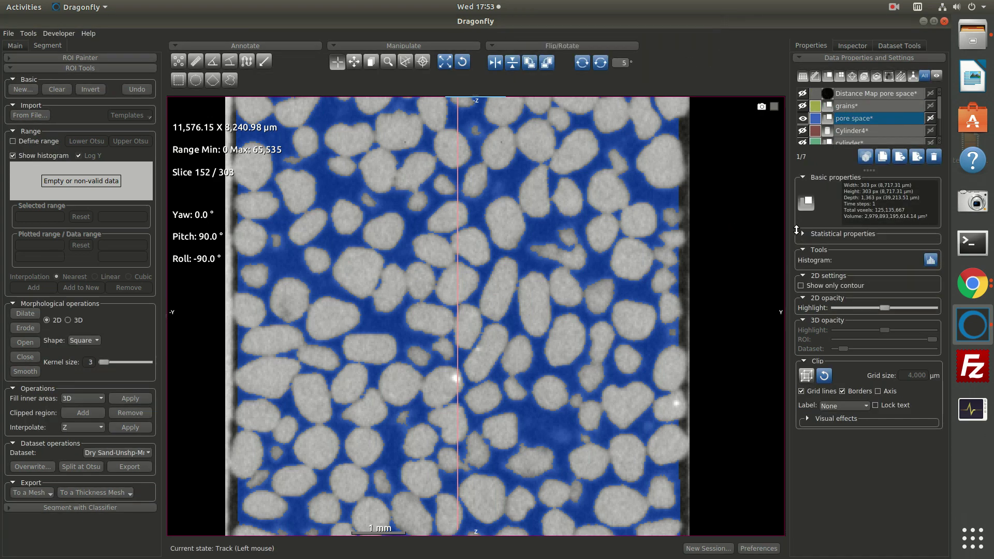
left_click(802, 93)
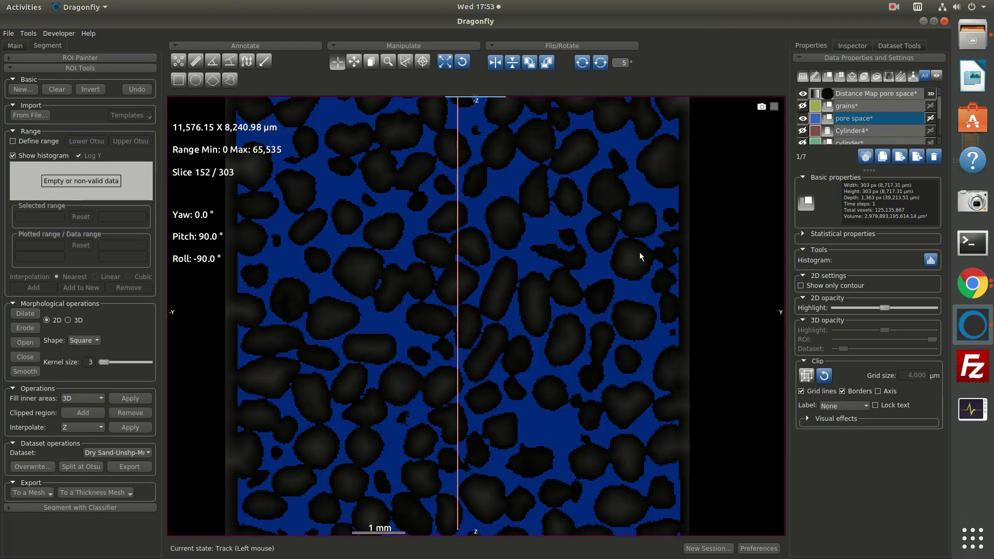
right_click_drag(721, 257, 640, 227)
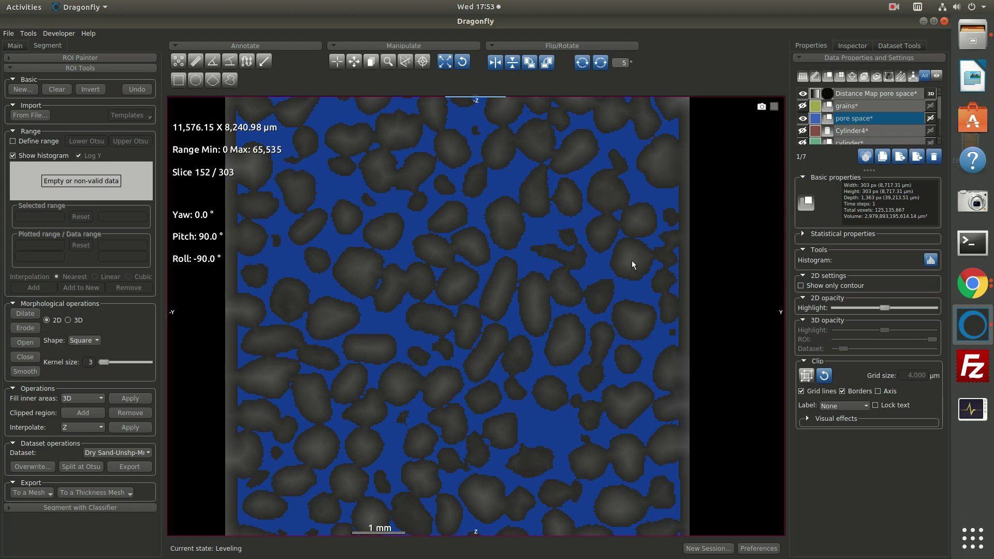
key("Escape")
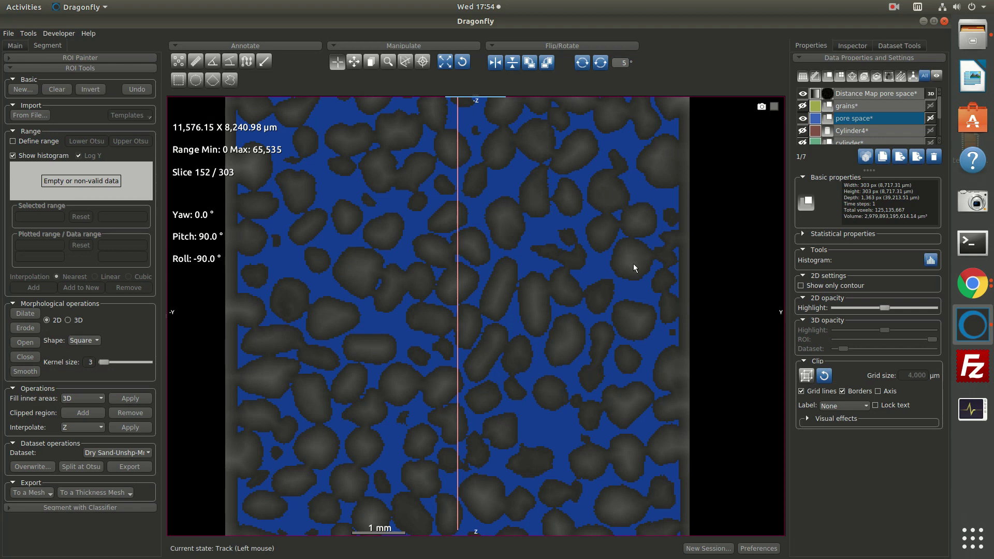
Invert the values of the pore space distance map in place, without creating a new dataset.
left_click(847, 96)
right_click(848, 95)
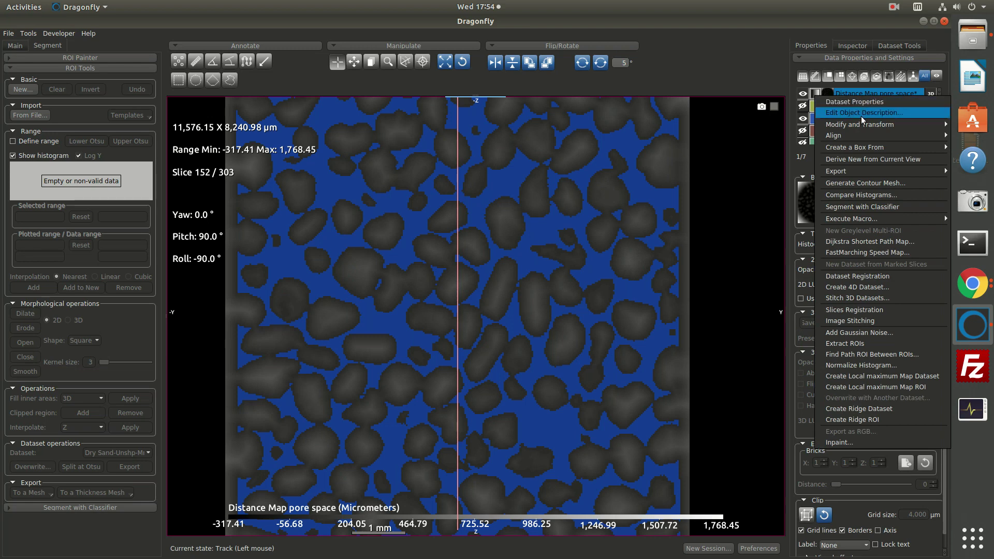
mouse_move(862, 127)
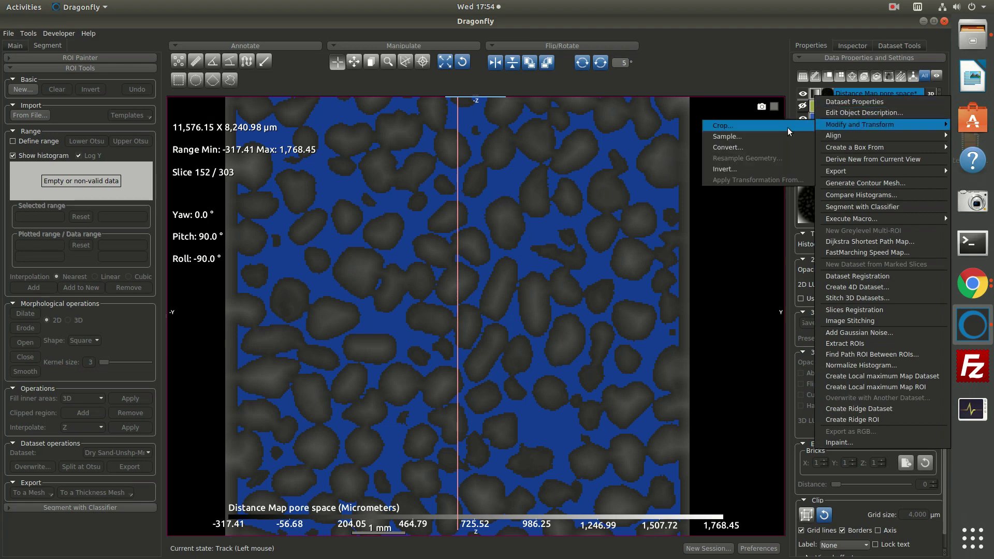
left_click(722, 170)
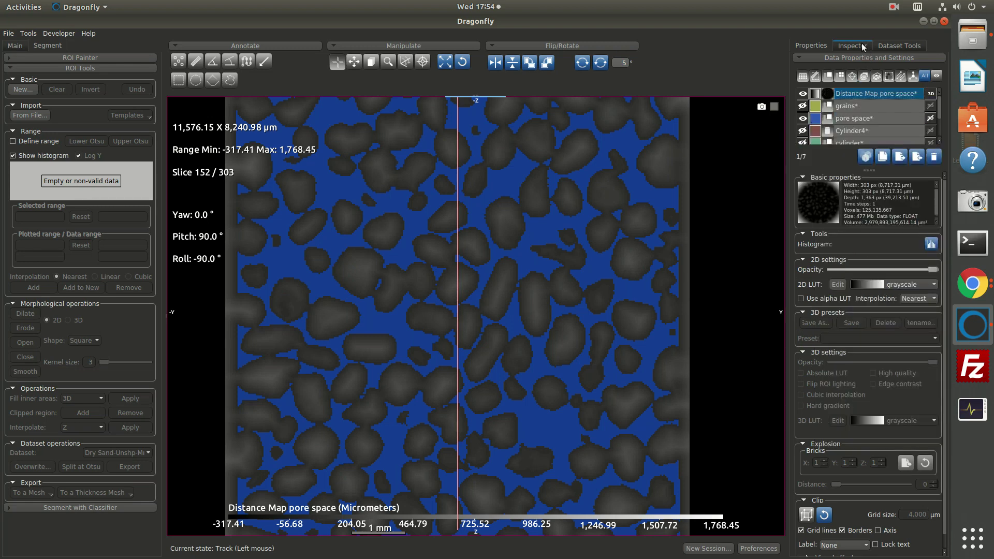
left_click(895, 45)
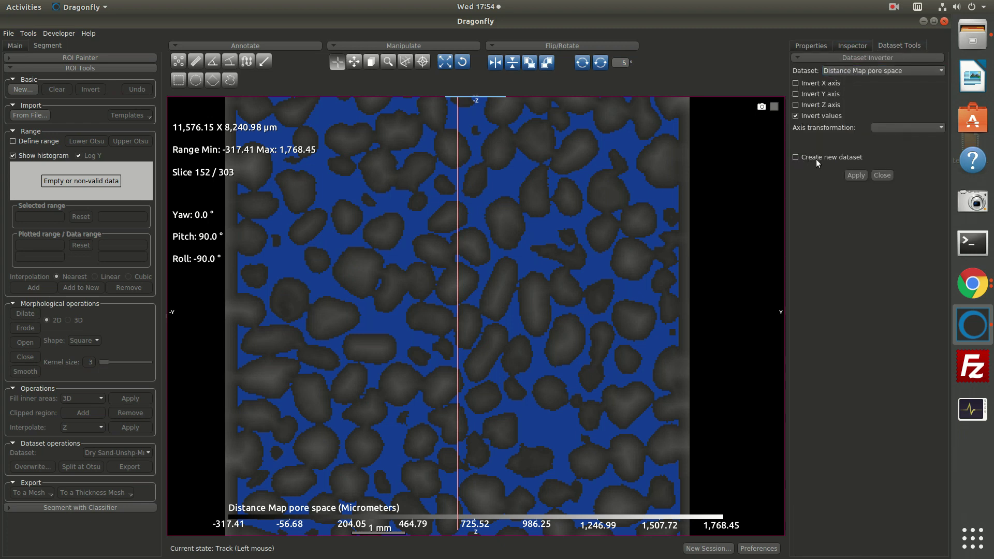
left_click(857, 176)
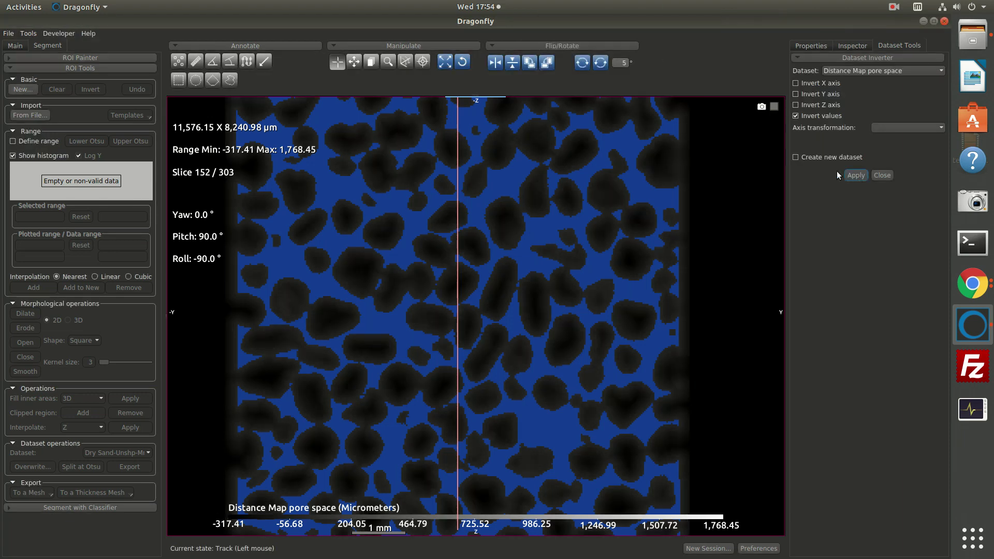
left_click(812, 45)
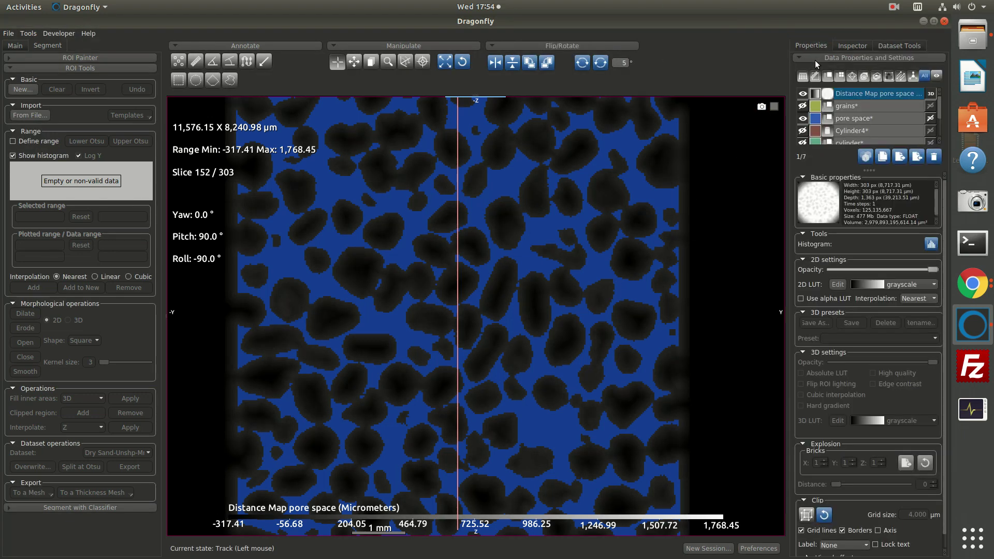
Hide the pore space region and overlay the grains region on the inverted distance map.
left_click(802, 106)
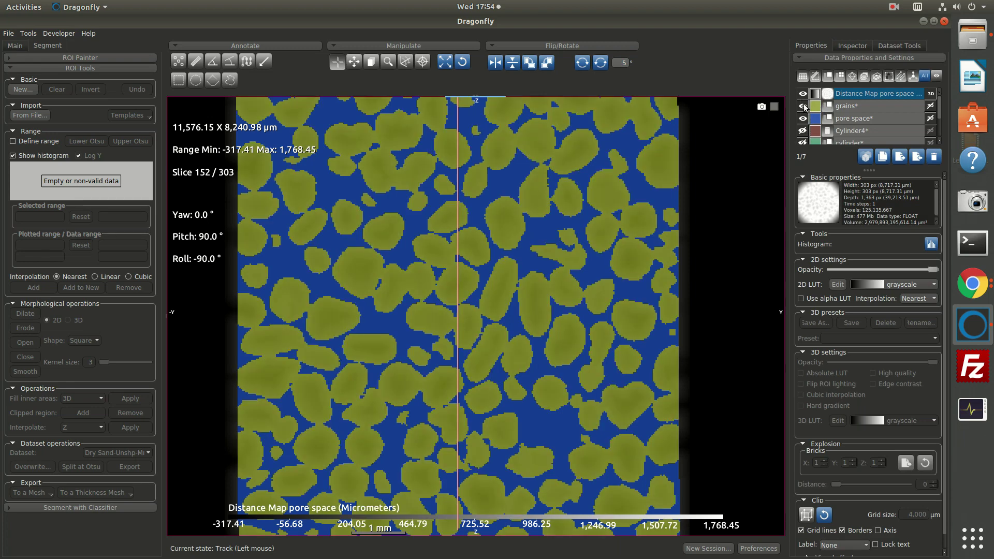
left_click(802, 106)
left_click(802, 118)
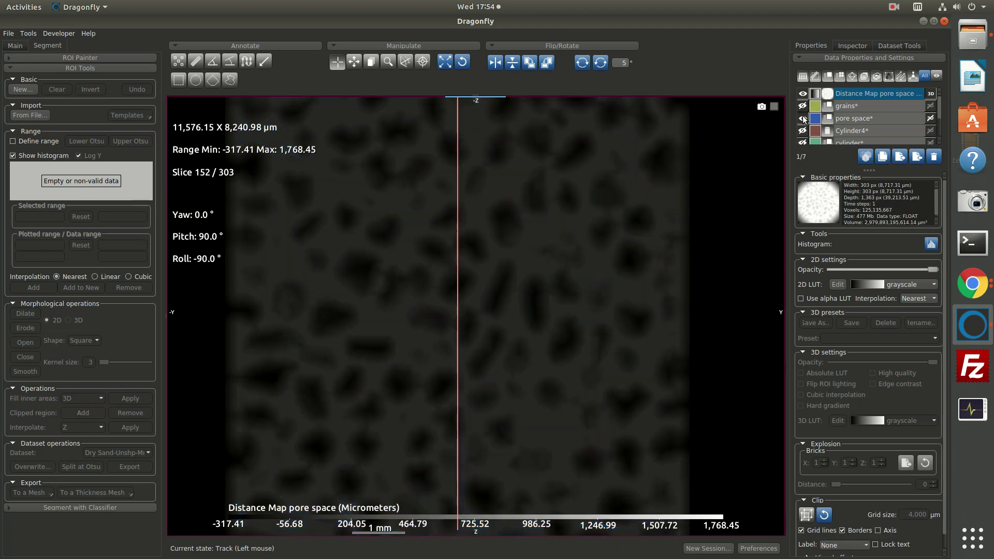
left_click(803, 106)
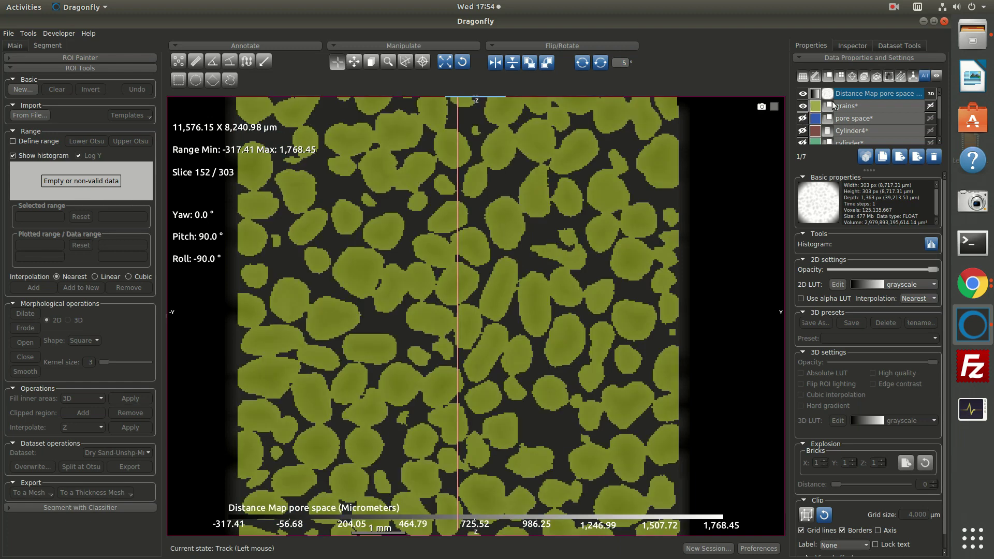
Define a range on the inverted distance map from -2,159.28 to about -166.35 to isolate the grain cores, checking it across slices.
left_click(853, 92)
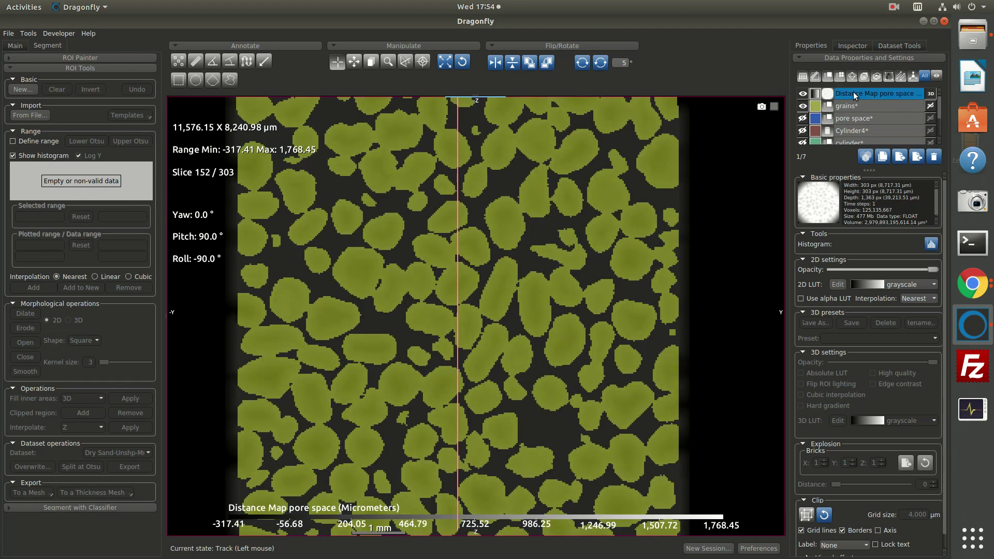
left_click(13, 141)
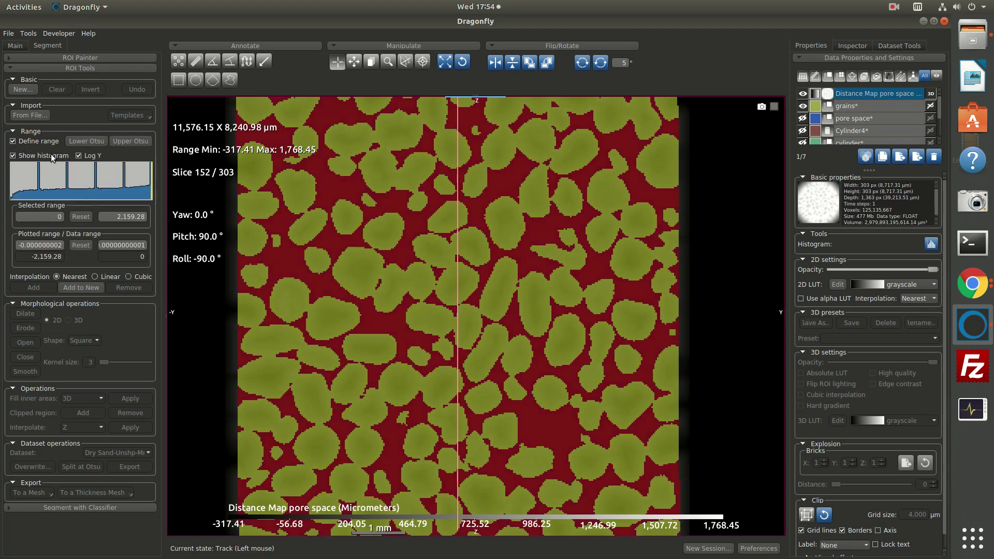
left_click_drag(151, 180, 118, 189)
left_click(84, 218)
left_click_drag(150, 181, 140, 186)
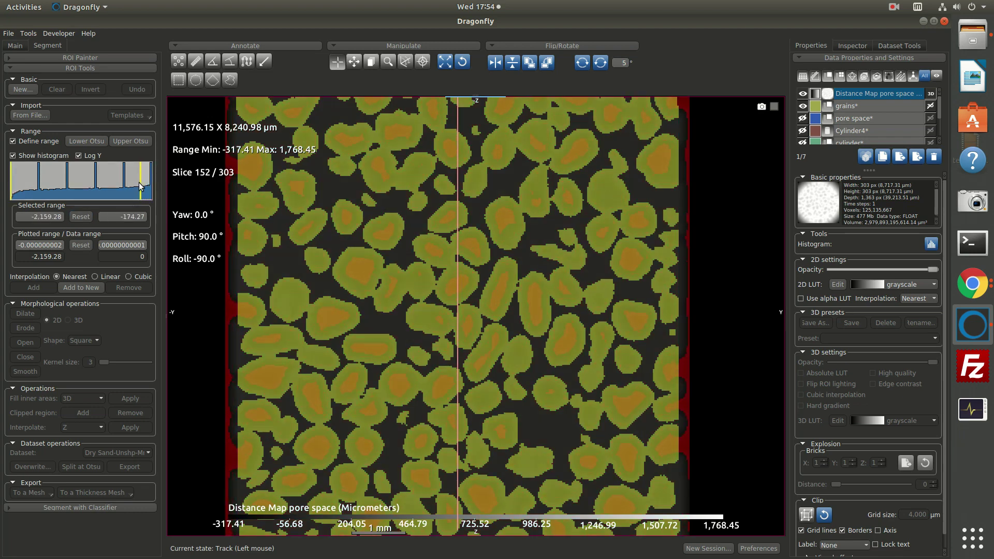
mouse_move(140, 185)
left_mouse_down()
mouse_move(110, 191)
mouse_move(144, 188)
left_mouse_up()
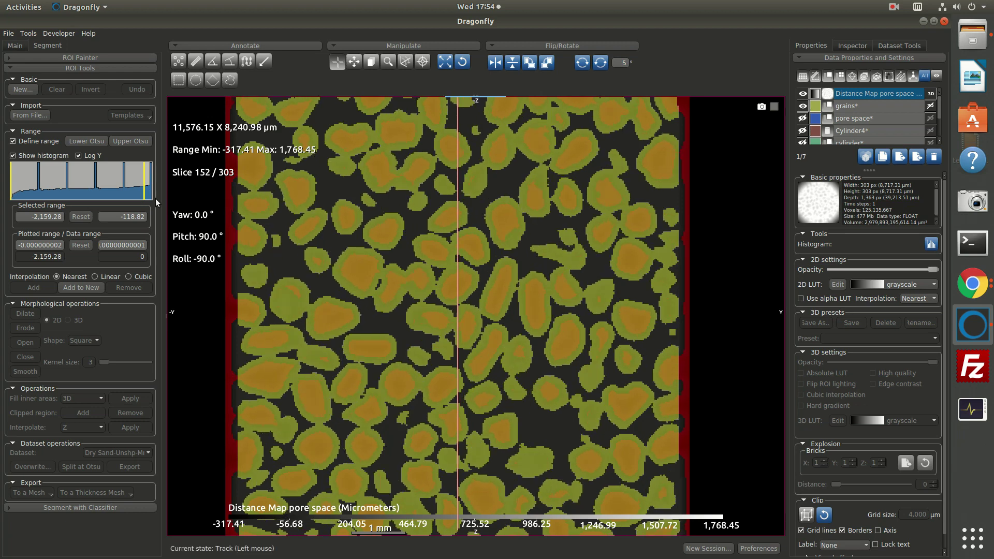
left_click_drag(146, 192, 143, 193)
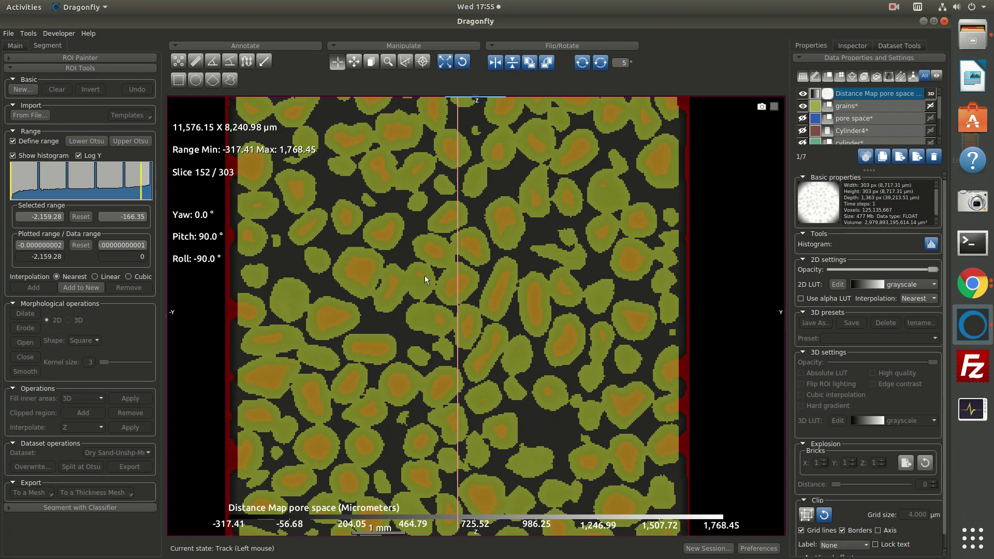
scroll(536, 354, "down", 4)
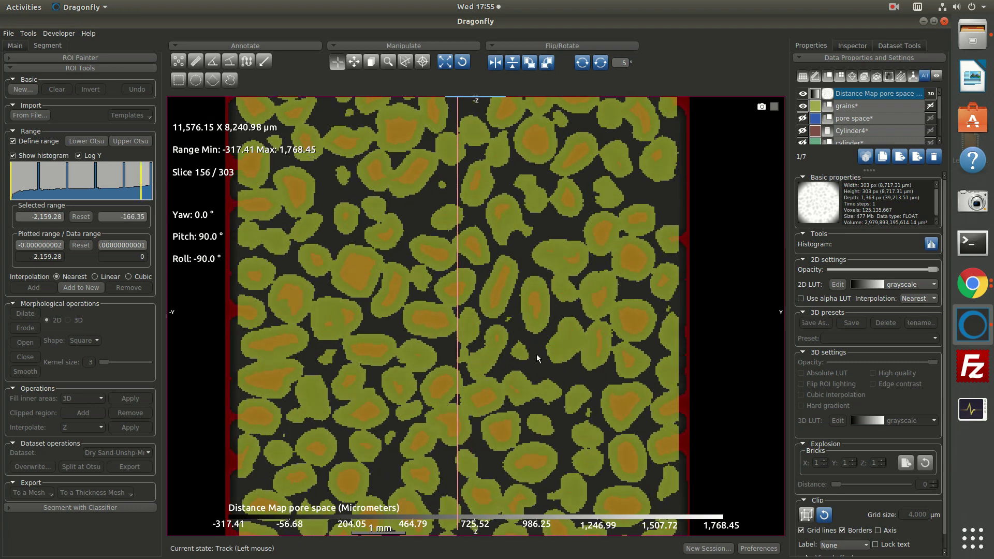
scroll(536, 354, "down", 6)
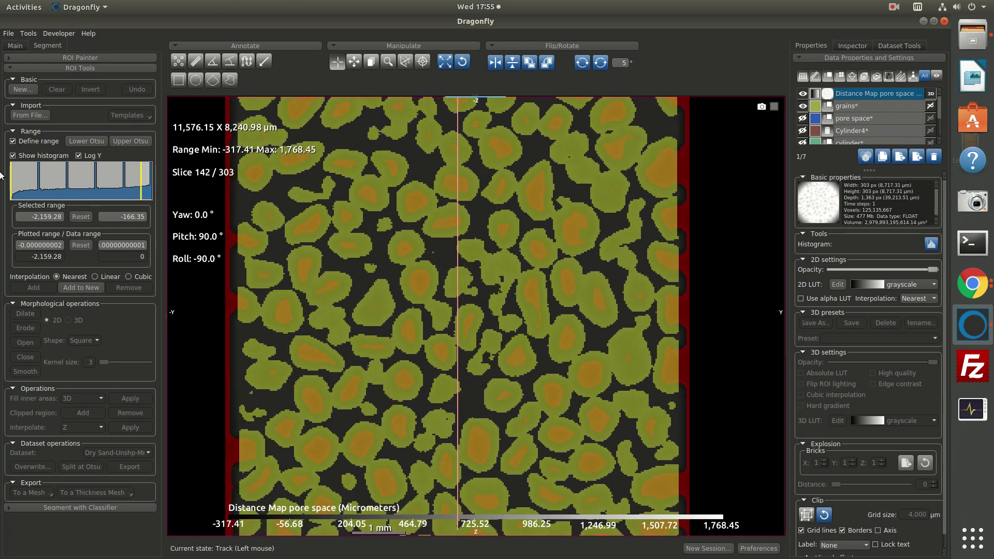
Add the defined range to a new region of interest and rename it "markers".
left_click(70, 286)
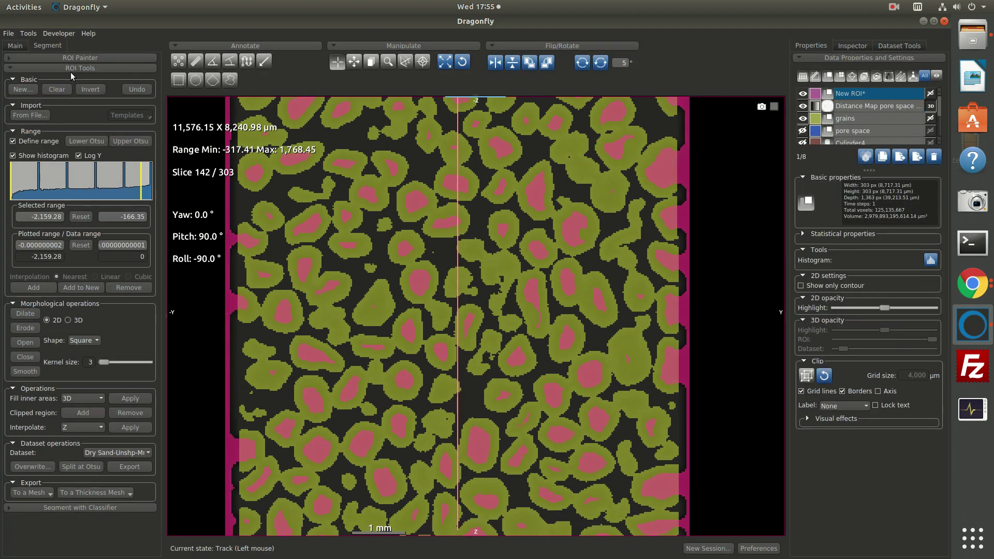
double_click(849, 92)
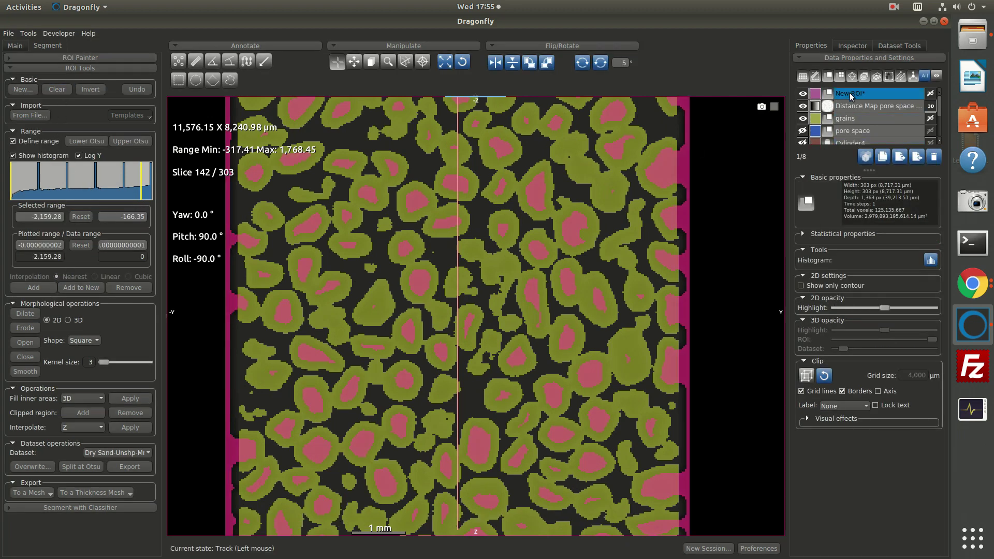
type("markers")
key("Return")
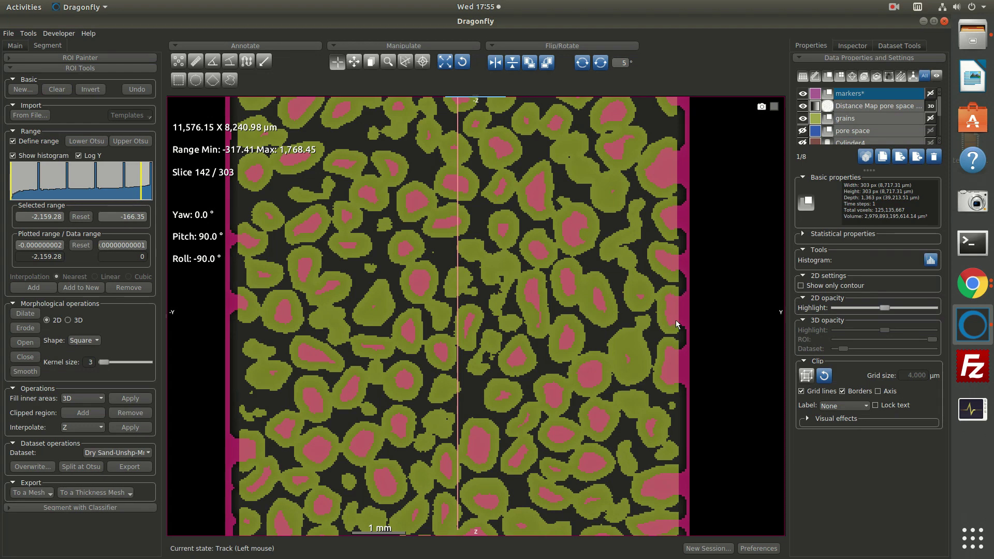
Generate a new 6-connected Multi-ROI from the connected components of the markers region.
scroll(684, 320, "down", 2)
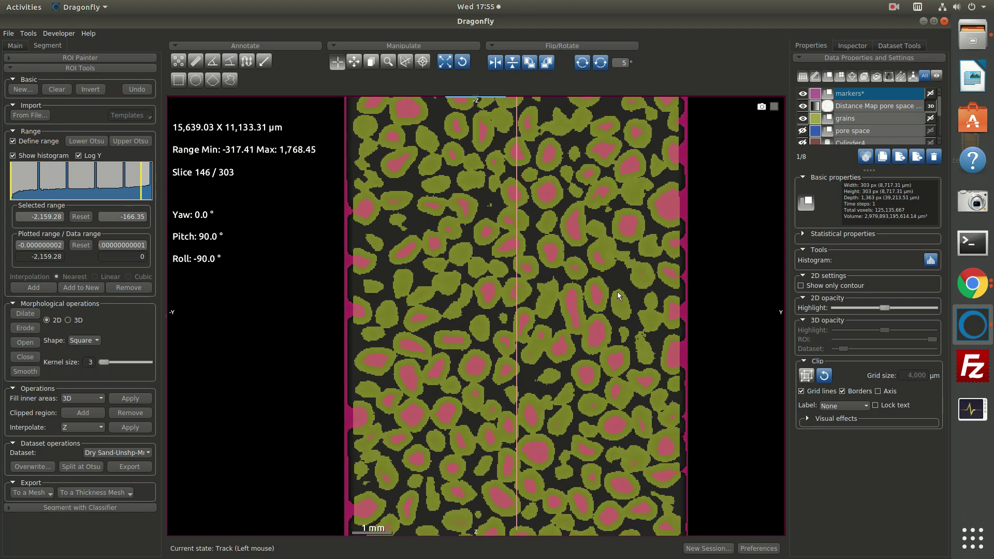
double_click(843, 95)
right_click(842, 94)
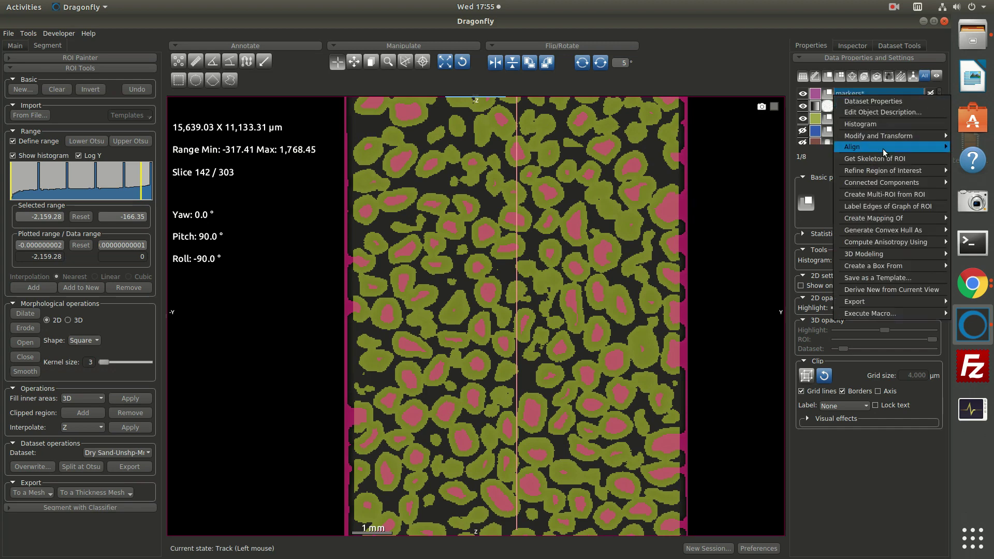
mouse_move(883, 182)
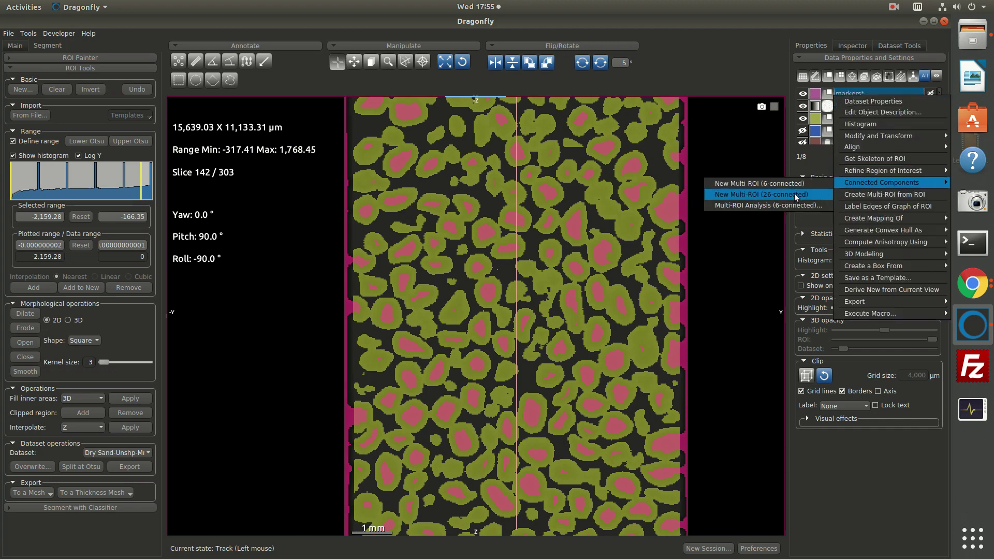
left_click(782, 183)
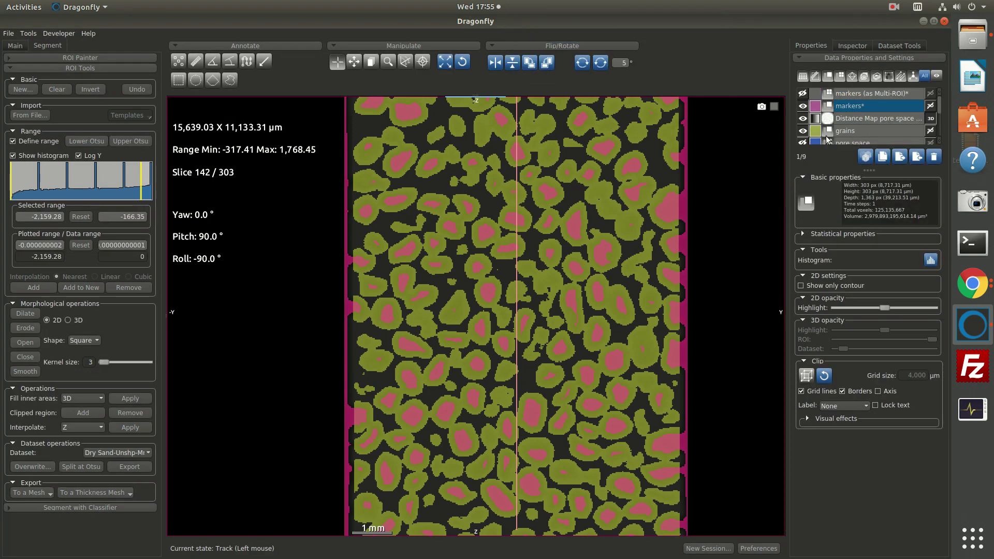
Hide the markers, grains and distance map, and display the Dry Sand-Unshp-MnShft dataset in place of Dry Sand.
left_click(802, 106)
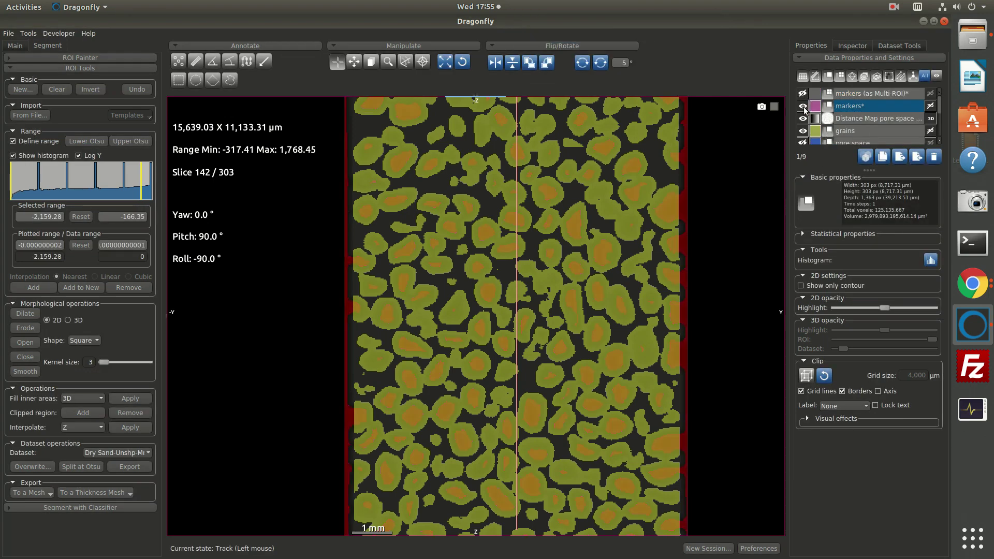
left_click(803, 130)
left_click(803, 118)
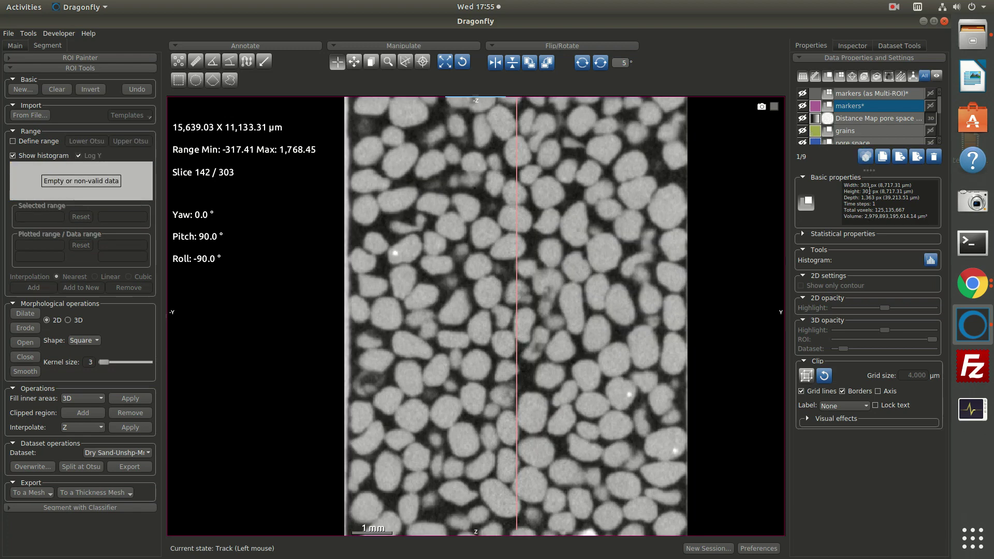
left_click_drag(868, 171, 868, 243)
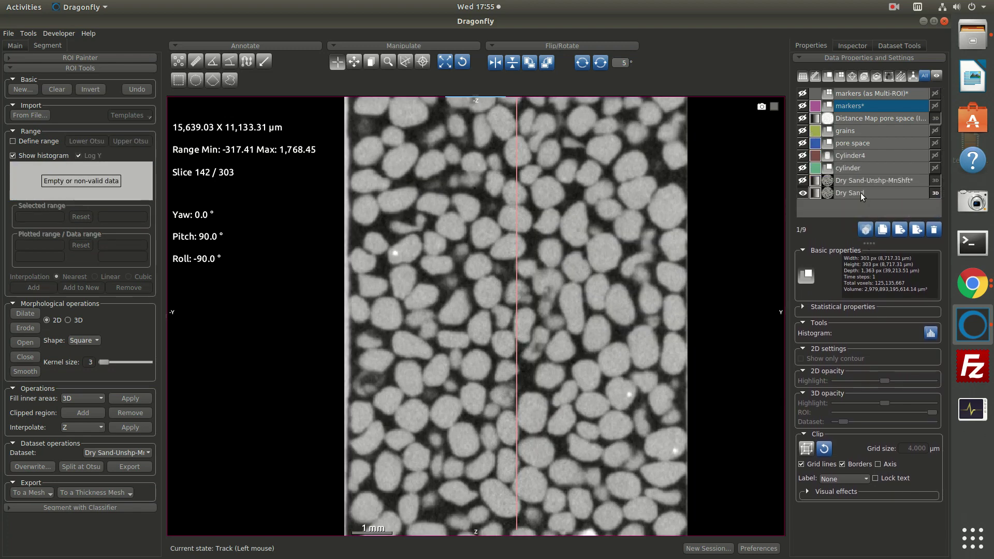
left_click(803, 180)
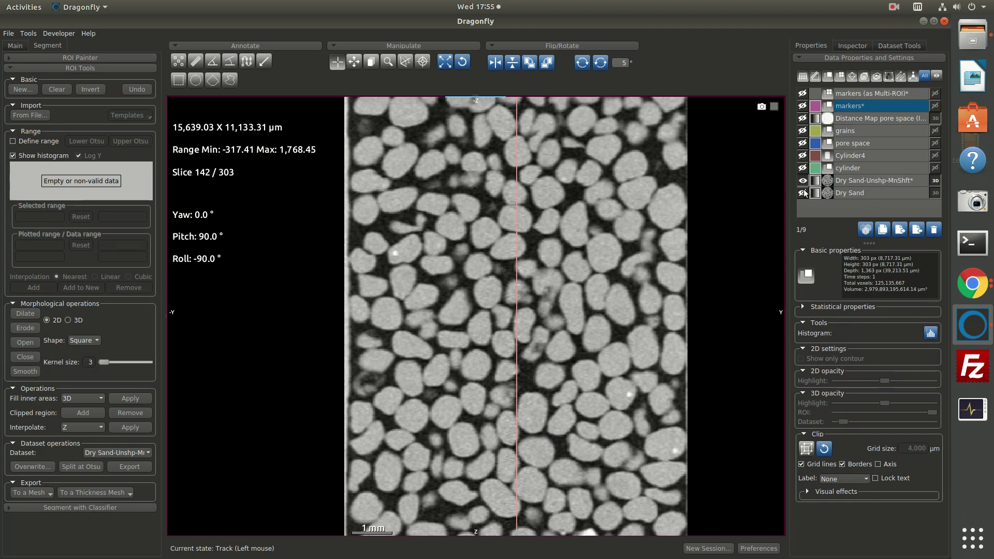
Inspect the markers Multi-ROI over the filtered sand slice, and switch the overlay back to the plain markers region.
left_click(803, 94)
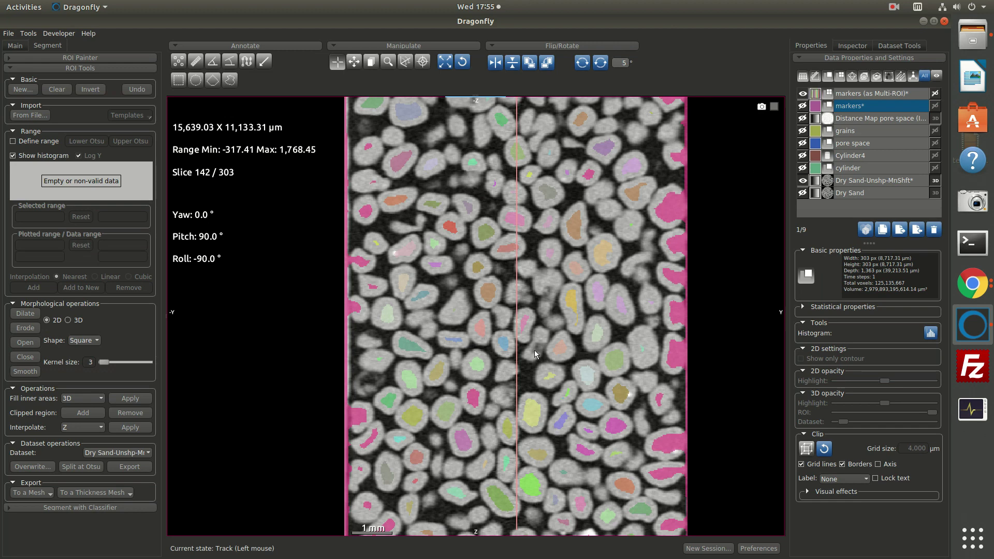
middle_click_drag(547, 352, 547, 295)
scroll(546, 295, "down", 1)
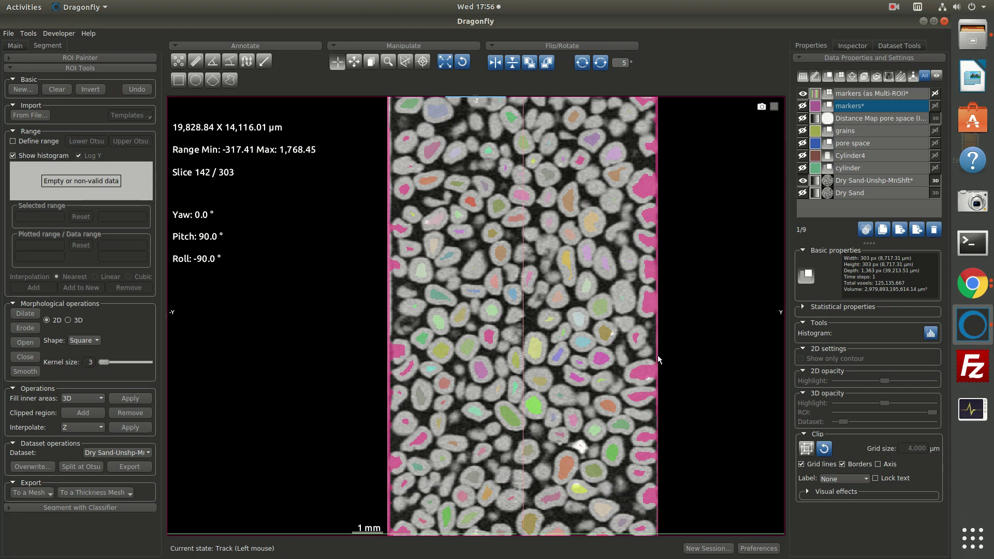
left_click(802, 93)
left_click(803, 105)
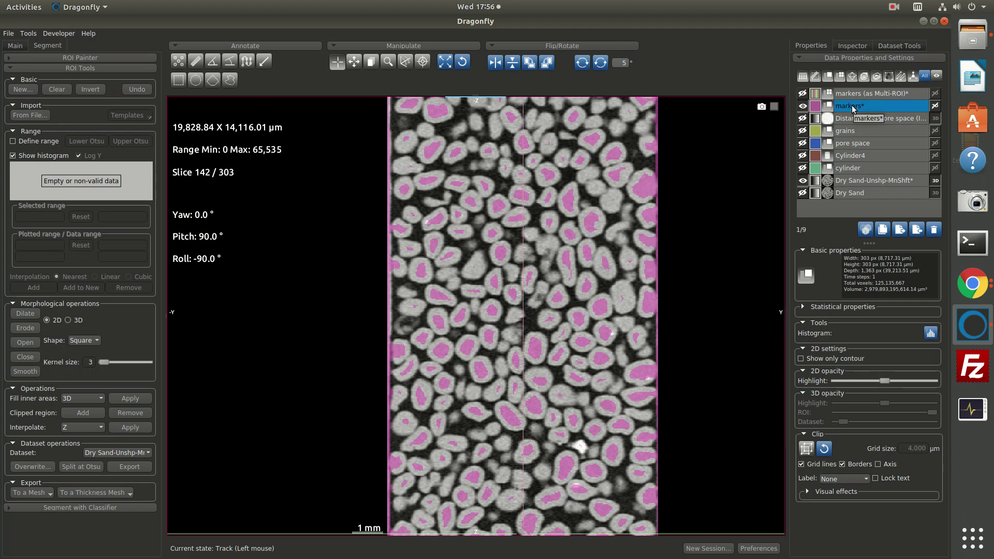
Mask the markers region with the Cylinder4 shape to trim everything outside the cylinder, and hide the shape.
left_click(808, 155)
right_click(849, 155)
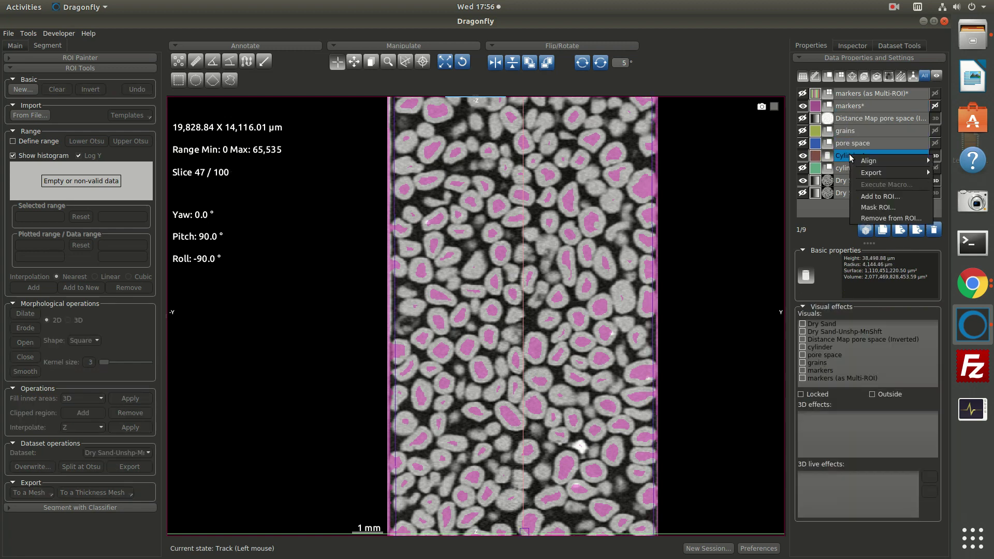
left_click(874, 208)
left_click(507, 262)
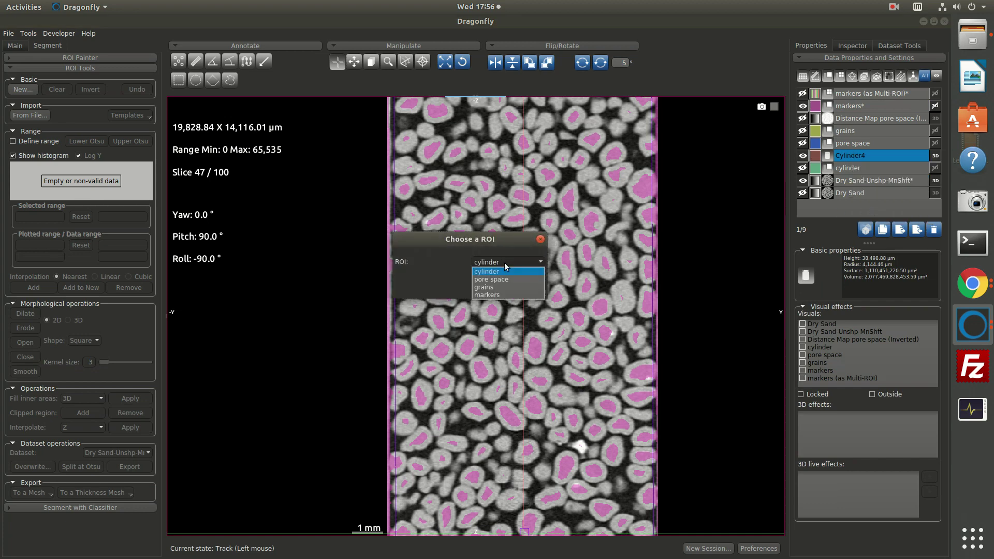
left_click(500, 295)
left_click(513, 286)
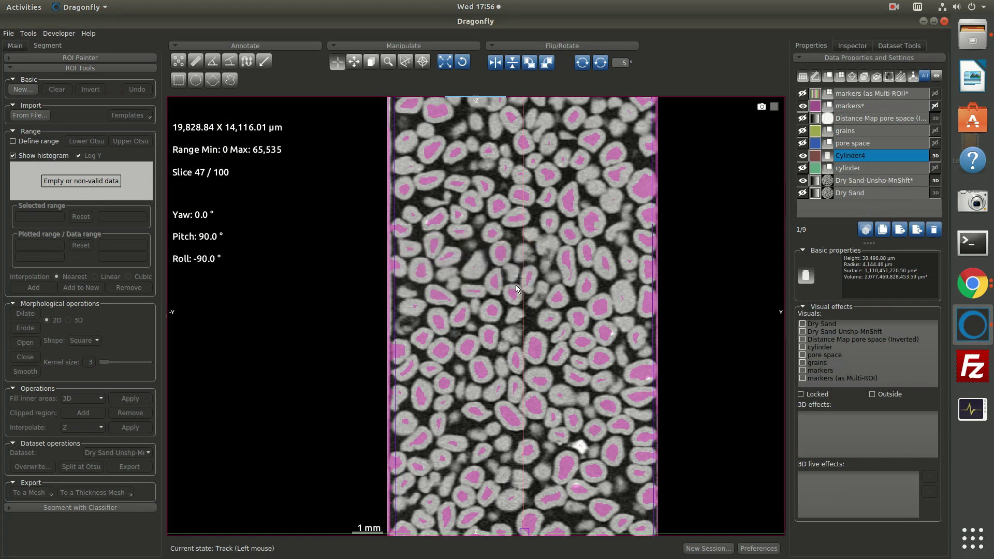
left_click(803, 156)
Delete the outdated markers Multi-ROI and generate a new 6-connected Multi-ROI from the connected components of the trimmed markers region.
left_click(875, 93)
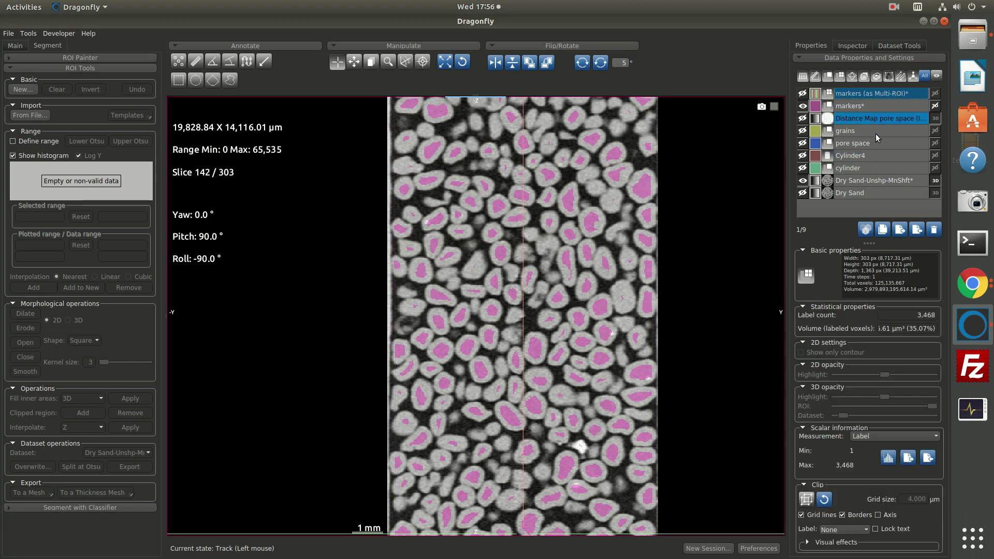
left_click(880, 180, "ctrl")
left_click(880, 180, "ctrl")
left_click(933, 229)
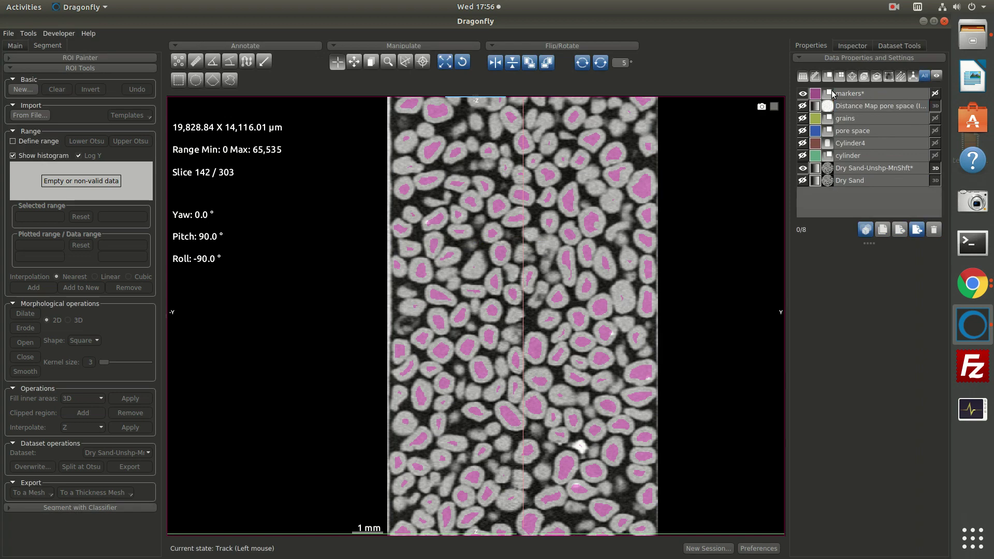
right_click(859, 93)
mouse_move(882, 179)
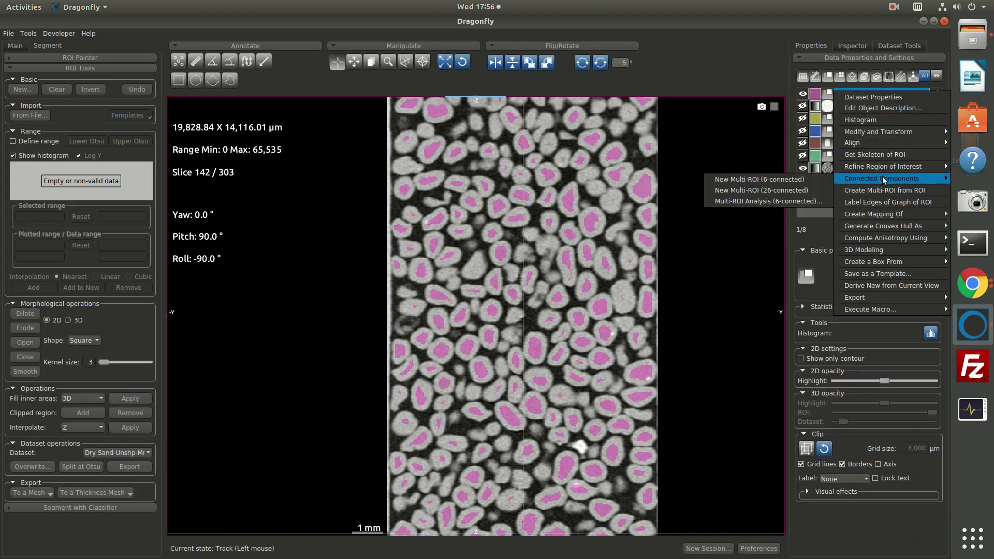
left_click(757, 179)
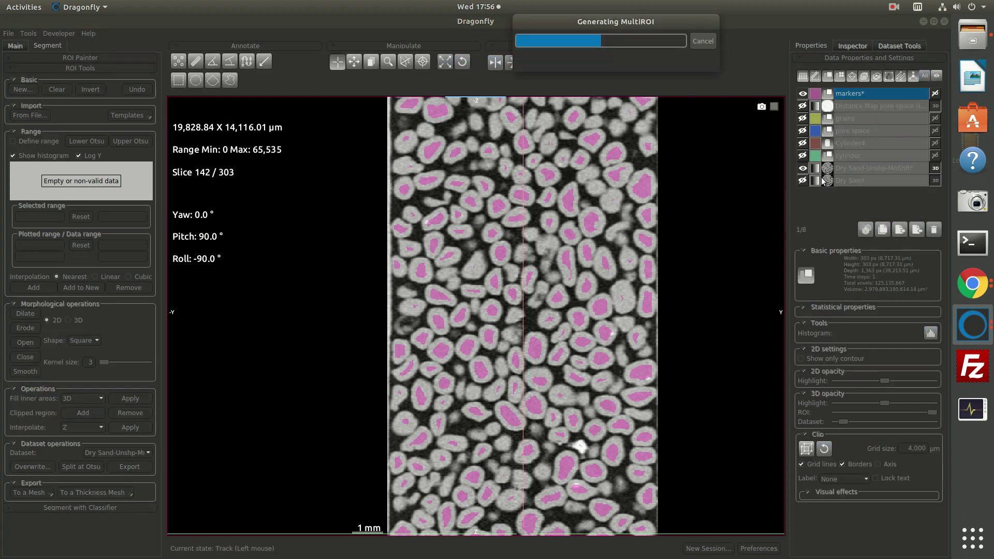
Display the new markers Multi-ROI in place of the plain markers region and check its labels on neighbouring slices.
left_click(803, 106)
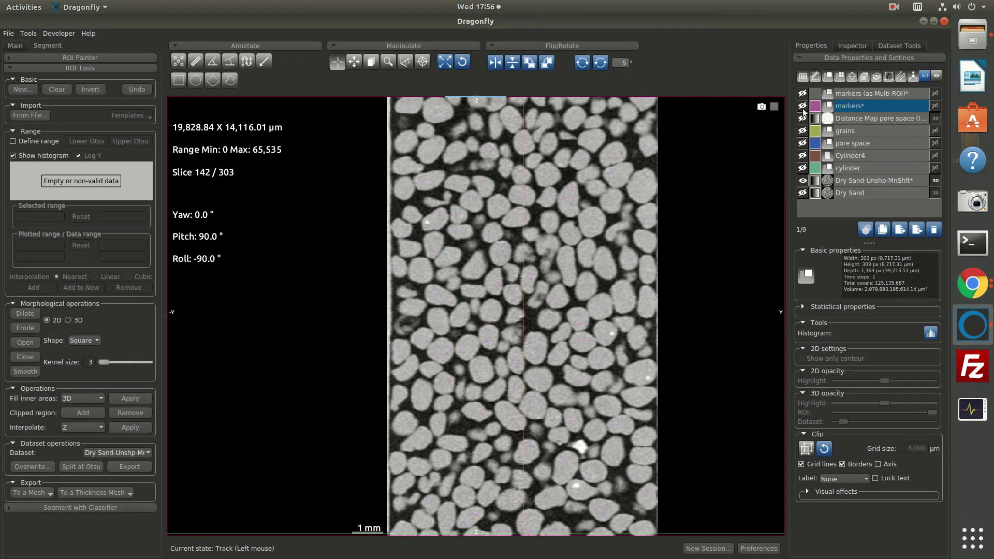
left_click(803, 94)
scroll(593, 287, "down", 5)
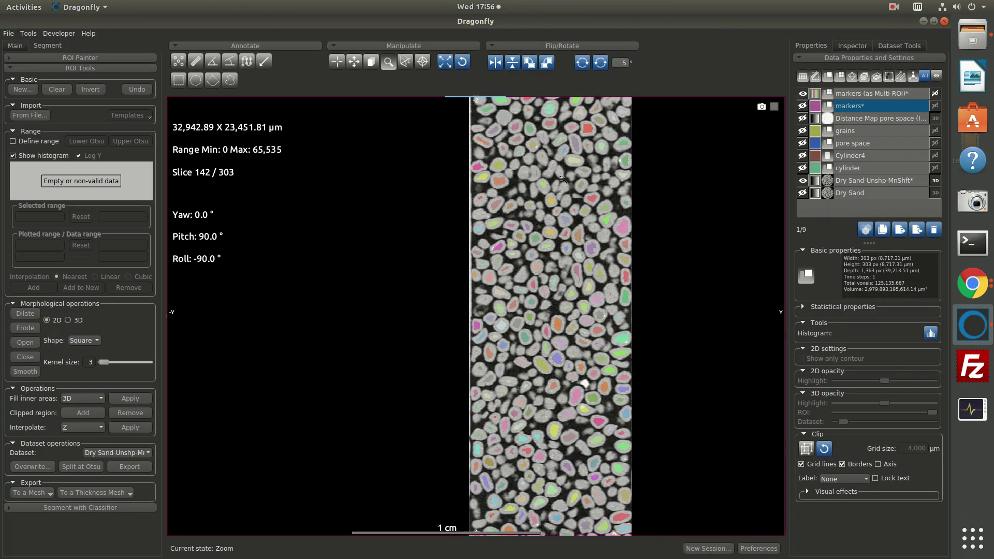
scroll(554, 229, "down", 12)
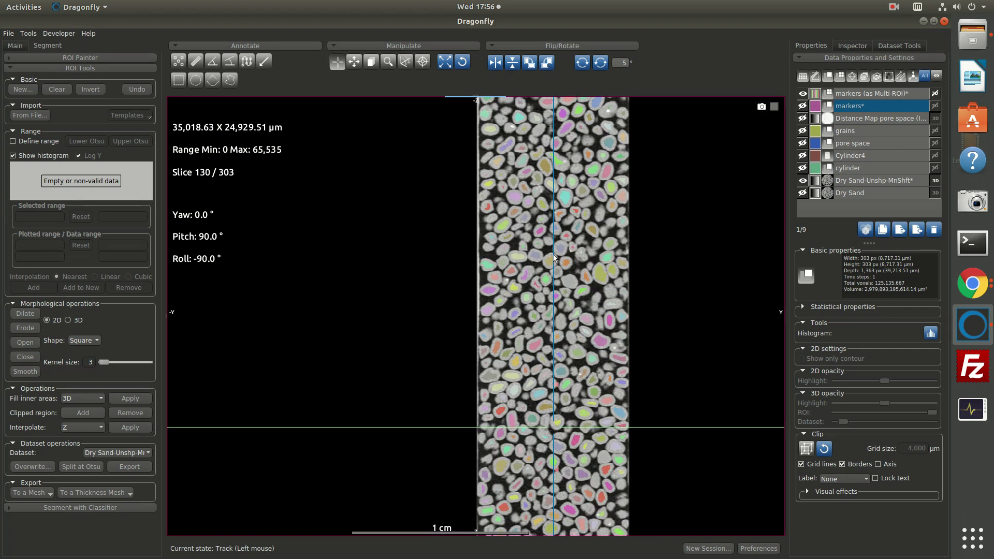
Start a Watershed Transform on the markers Multi-ROI with Distance Map pore space (Inverted) as the landscape.
right_click(849, 95)
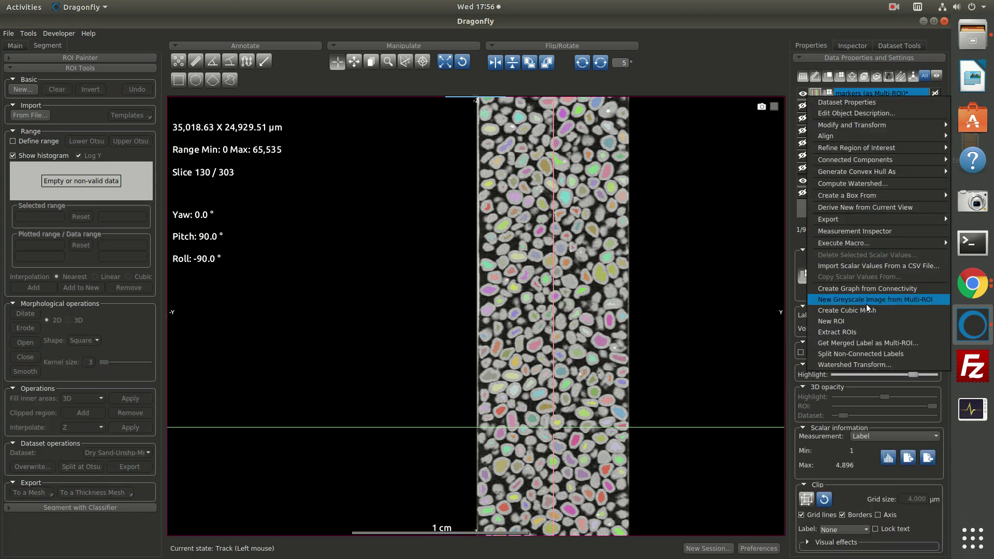
left_click(869, 366)
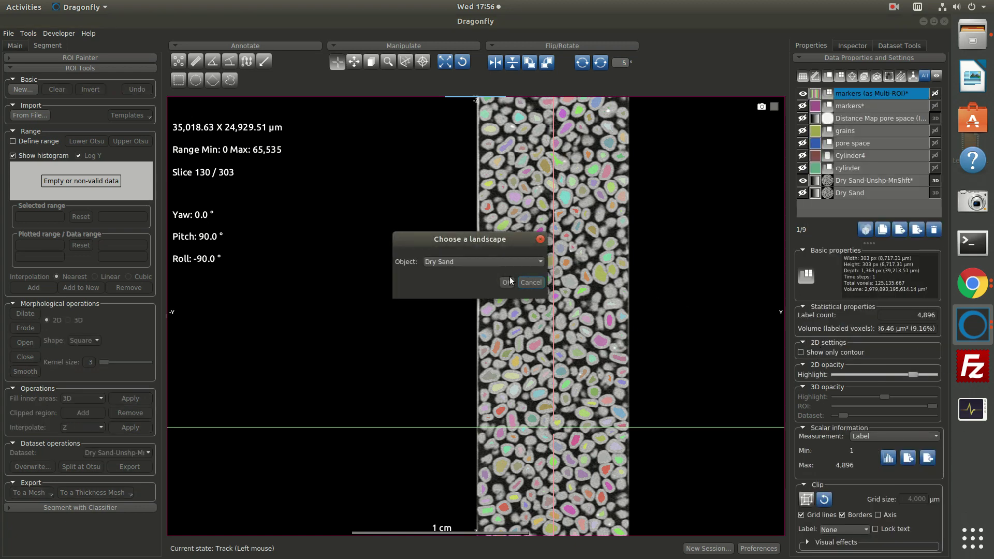
left_click_drag(472, 239, 709, 160)
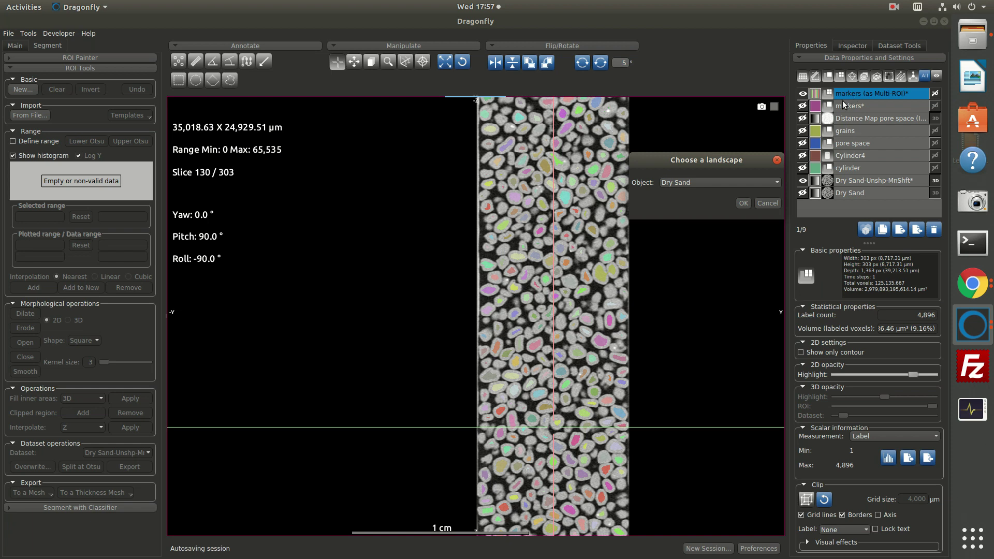
left_click(695, 182)
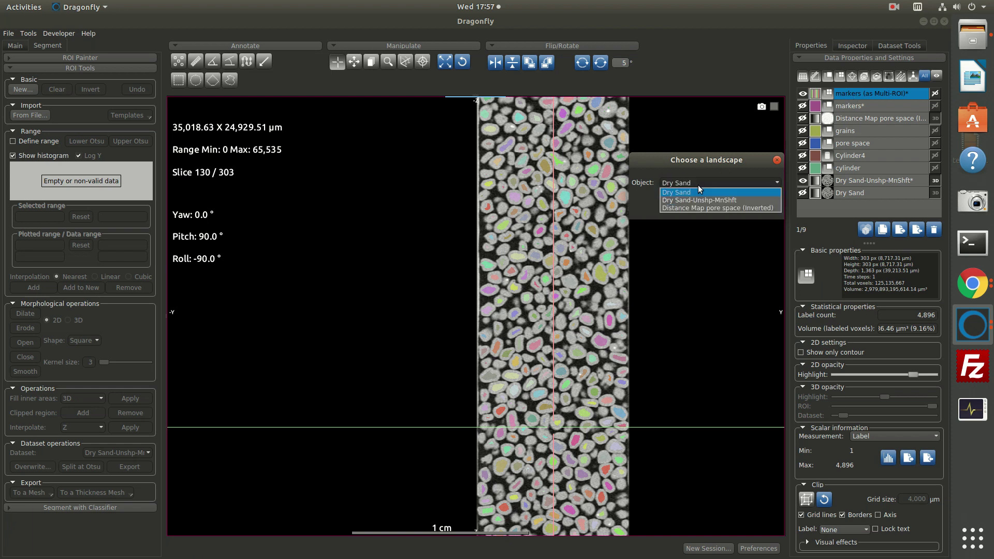
left_click(722, 208)
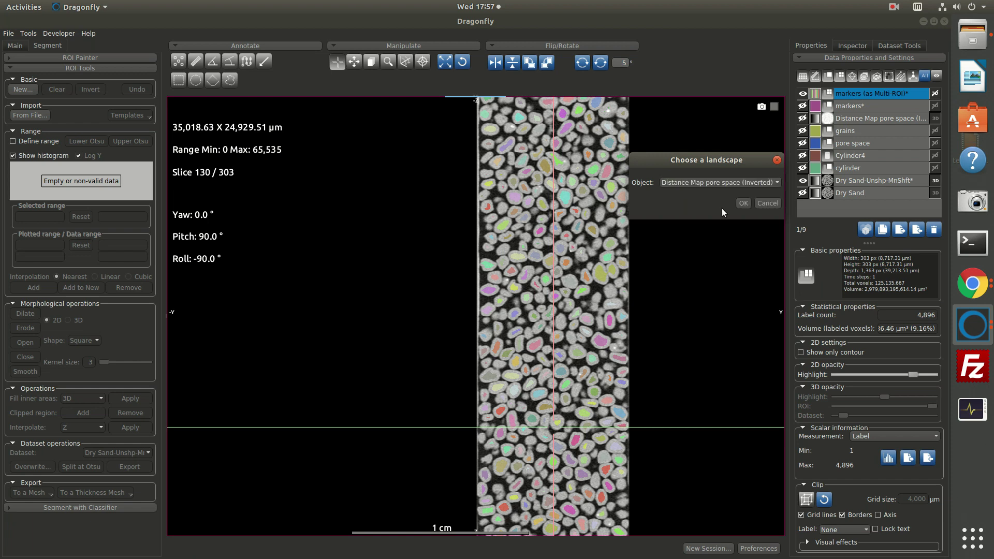
left_click(741, 203)
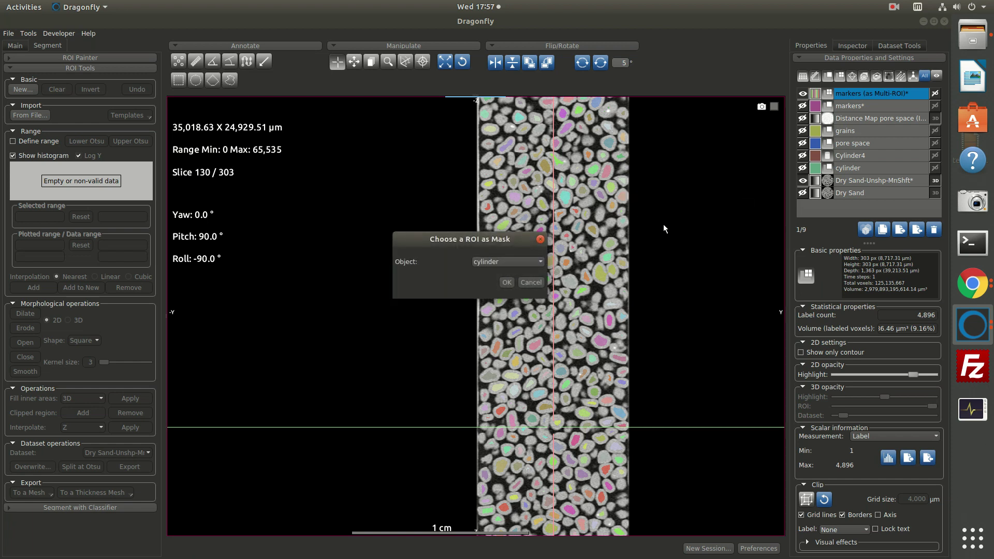
Choose the grains region as the watershed mask and run the transform.
left_click_drag(469, 240, 381, 232)
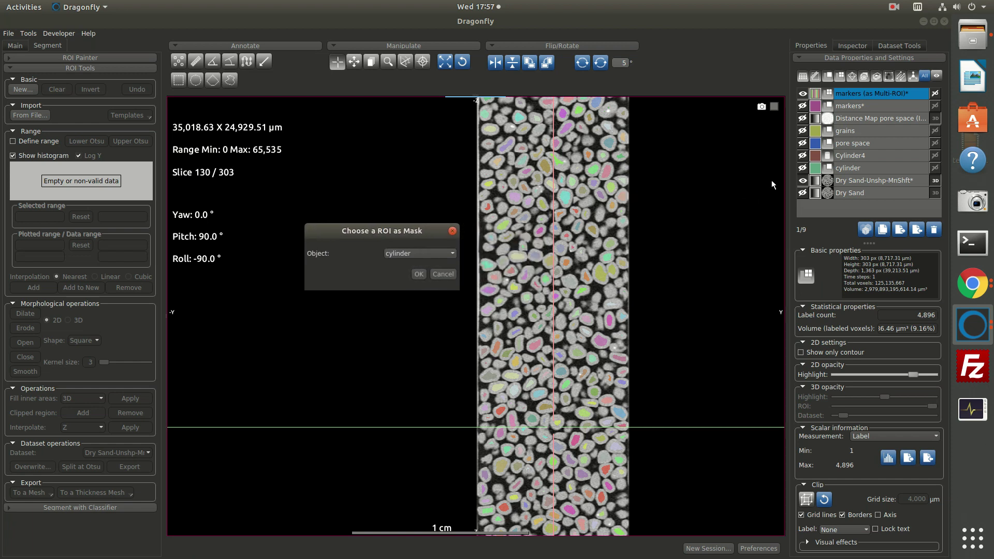
left_click(803, 134)
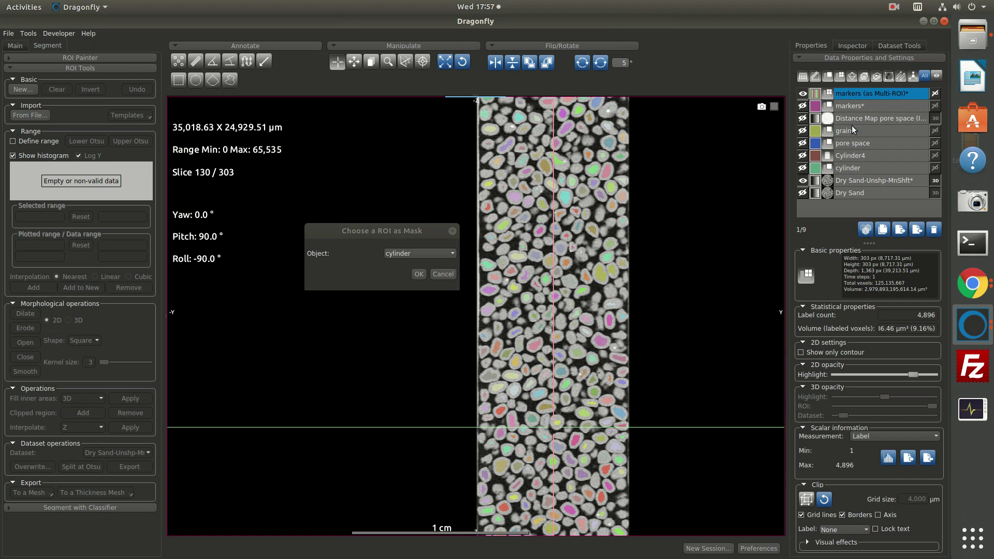
left_click(392, 258)
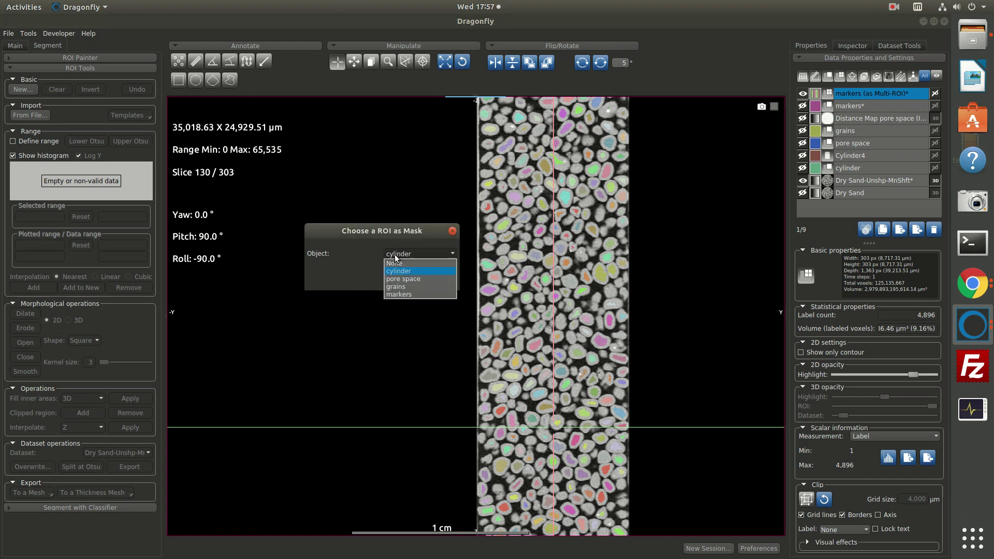
left_click(395, 284)
left_click(418, 274)
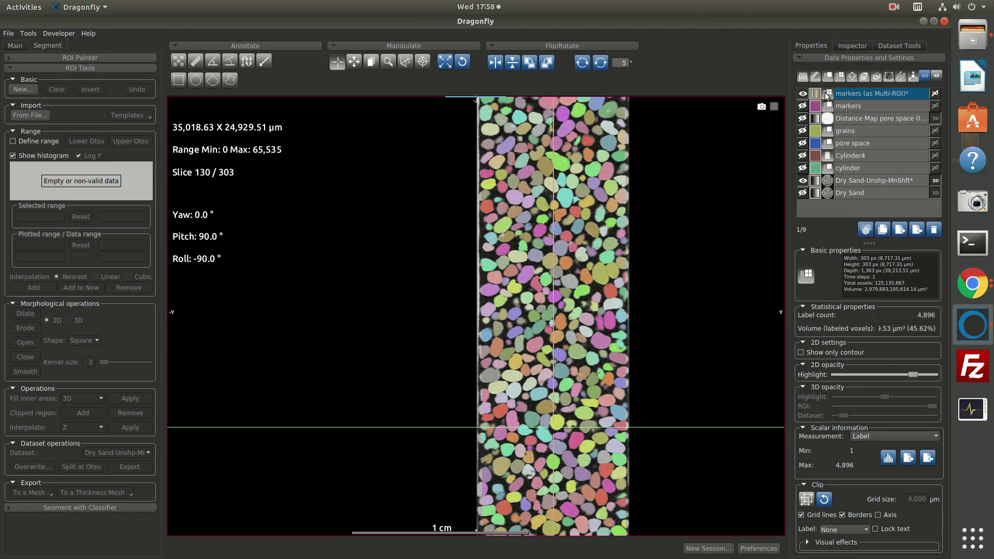
Compare the watershed labels with the grains region by switching between the two overlays on the sand slice.
left_click(803, 94)
left_click(803, 131)
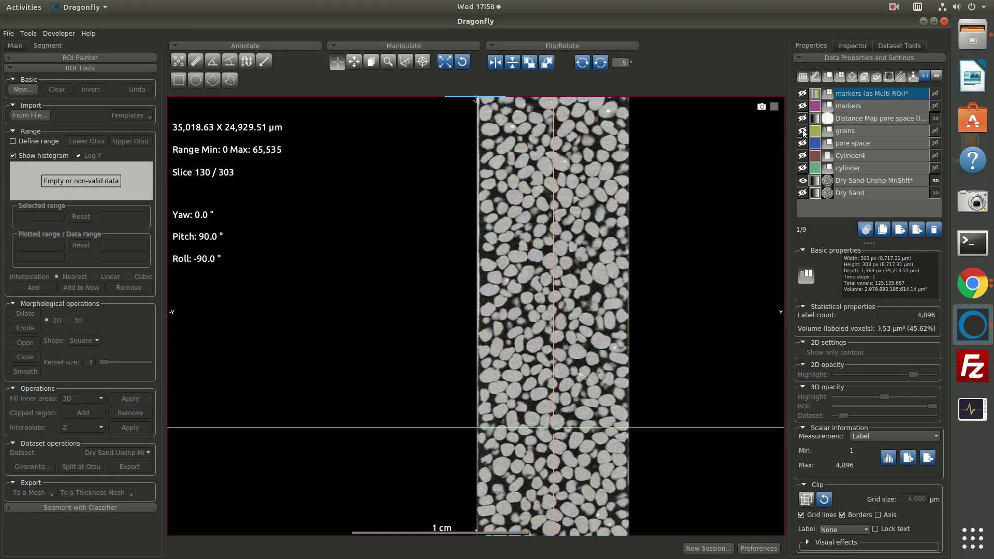
left_click(803, 132)
left_click(803, 131)
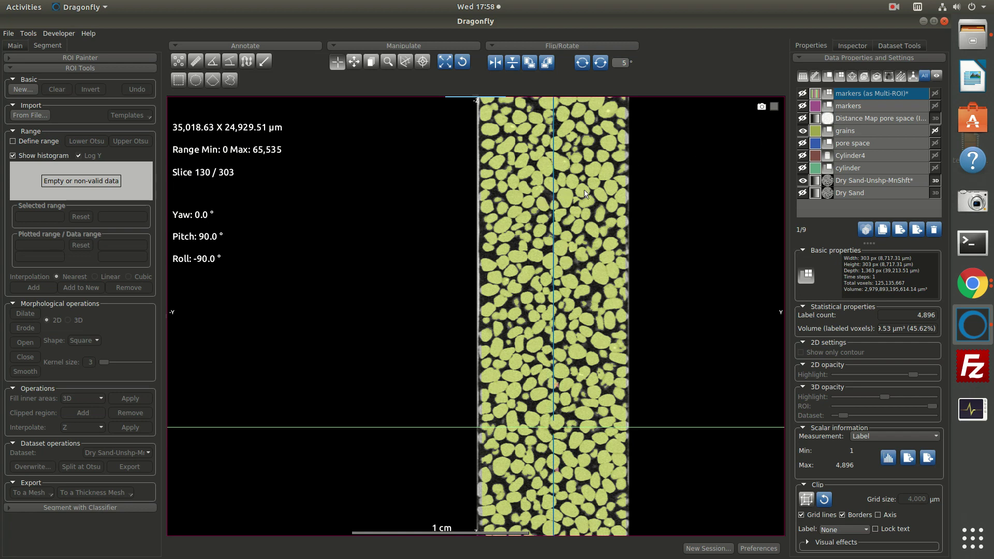
left_click(803, 131)
left_click(803, 96)
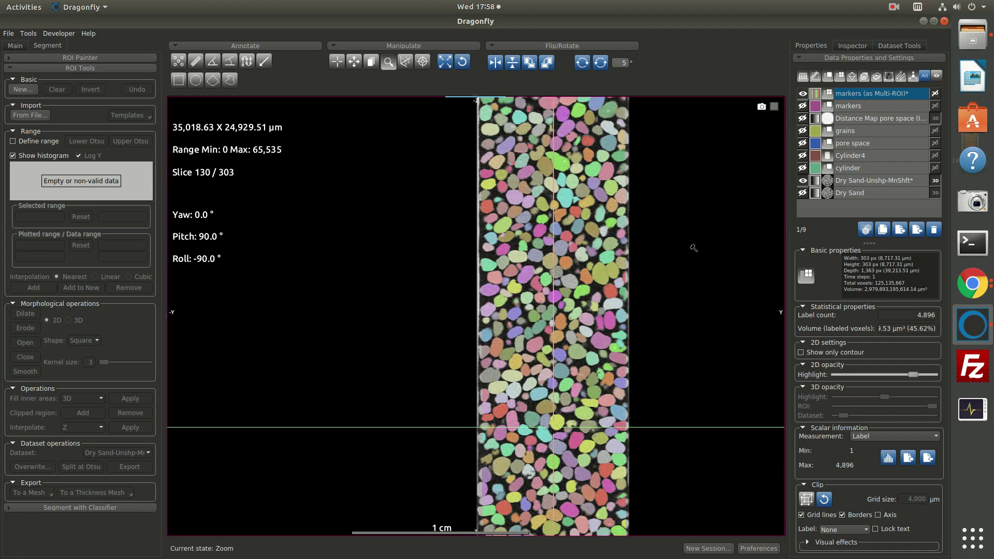
Review the separated grain labels along the column and return to the four-view layout.
scroll(682, 209, "down", 2)
left_click_drag(682, 209, 639, 164)
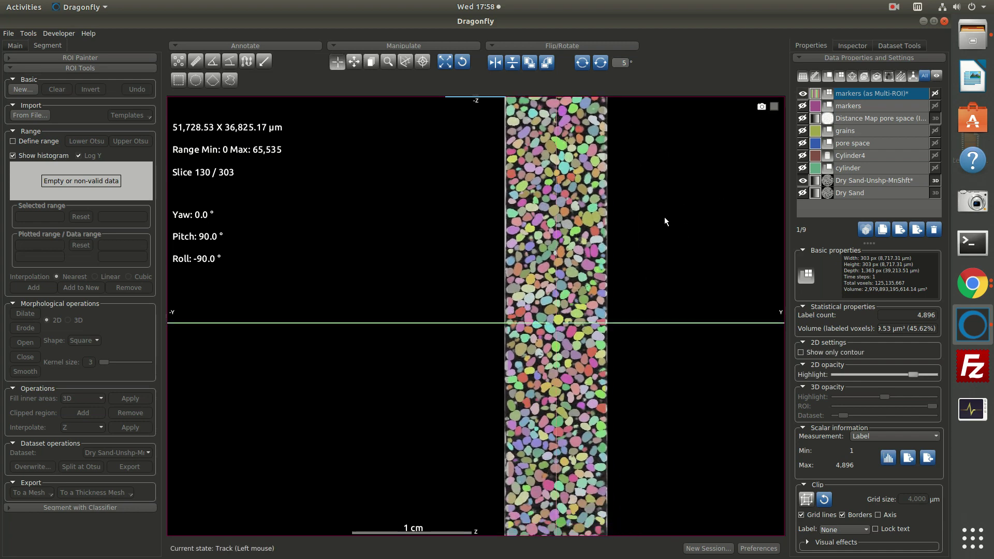
scroll(664, 221, "up", 2)
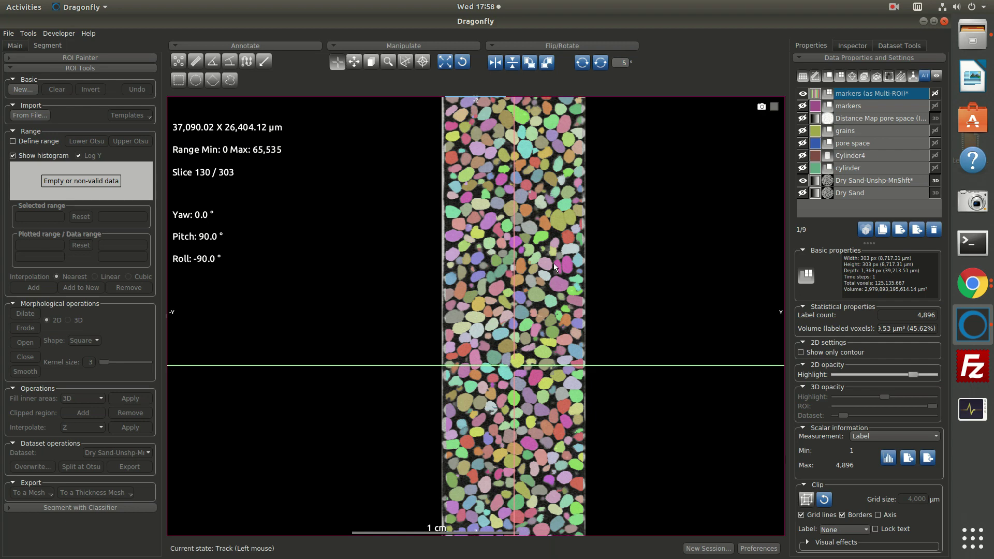
double_click(651, 276)
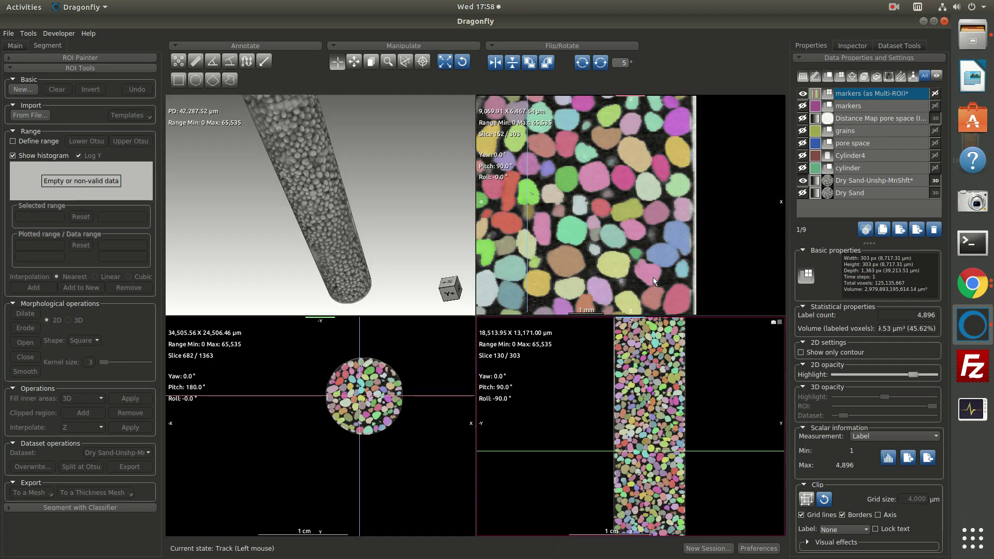